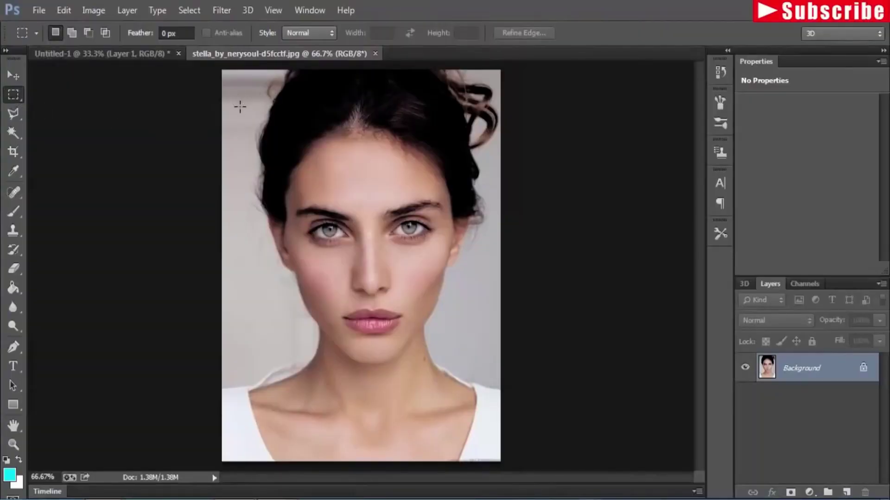
- Marquee-select the face from the top of the hair to the neck and copy it
{"action": "left_click_drag", "start_coordinate": [241, 115], "coordinate": [492, 377]}
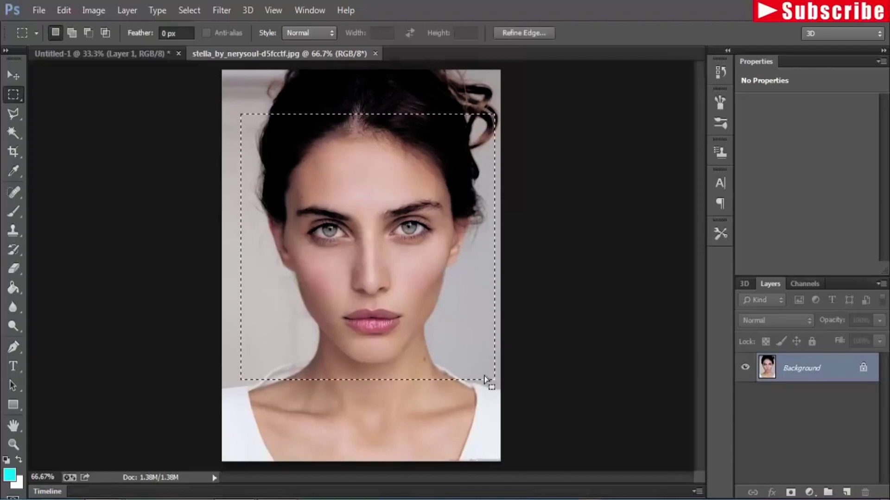
{"action": "left_click", "coordinate": [18, 73]}
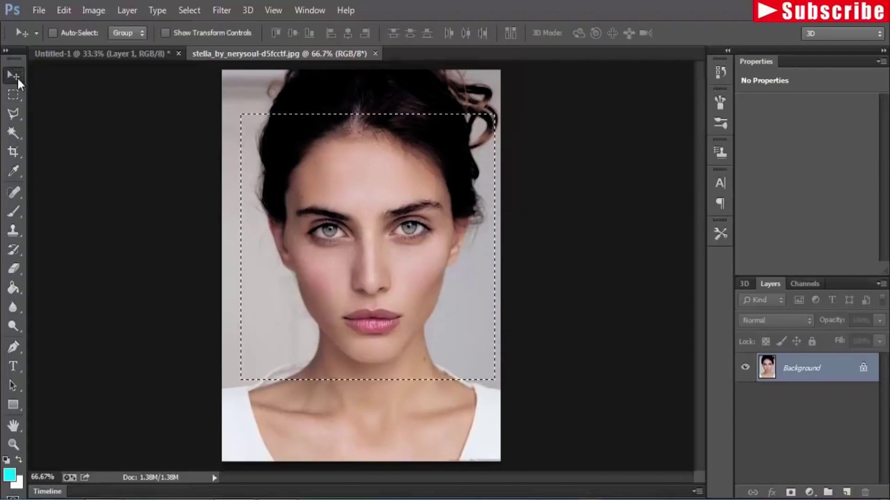
{"action": "left_click", "coordinate": [60, 11]}
{"action": "left_click", "coordinate": [88, 103]}
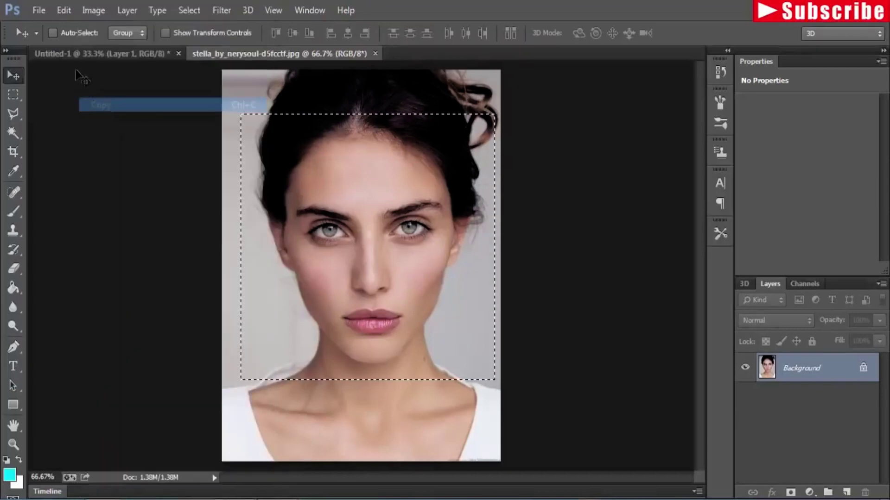
- Make a new transparent-background document: width 1280, height 720, resolution 300
{"action": "left_click", "coordinate": [37, 11]}
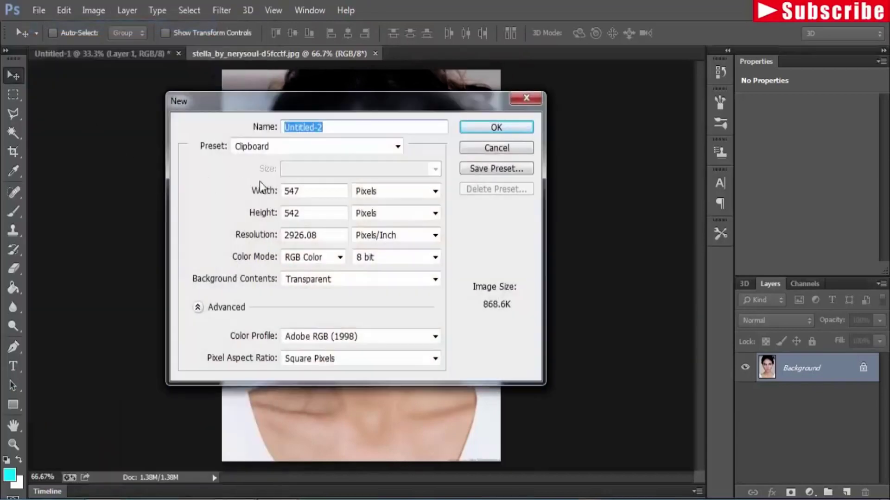
{"action": "double_click", "coordinate": [275, 190]}
{"action": "type", "text": "1"}
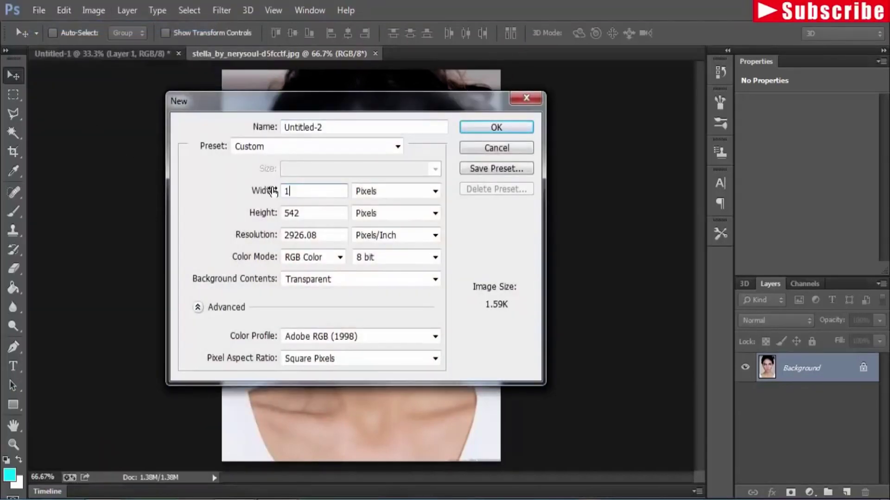
{"action": "type", "text": "280"}
{"action": "double_click", "coordinate": [268, 213]}
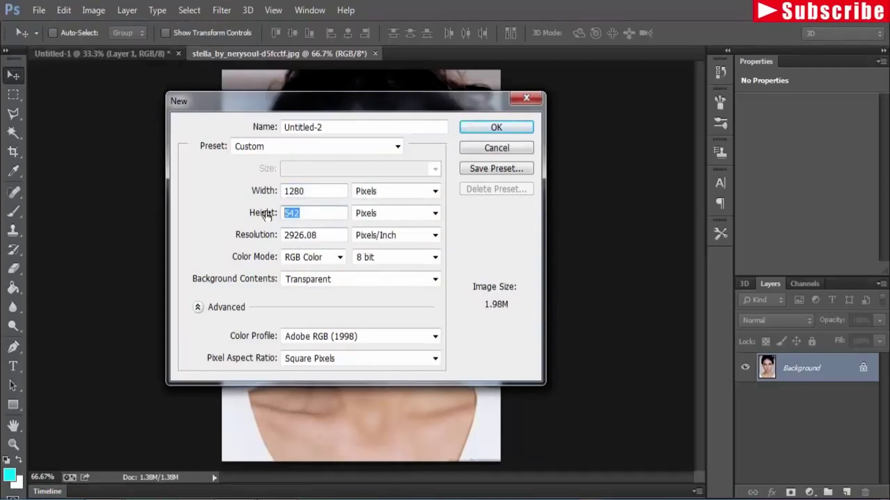
{"action": "type", "text": "720"}
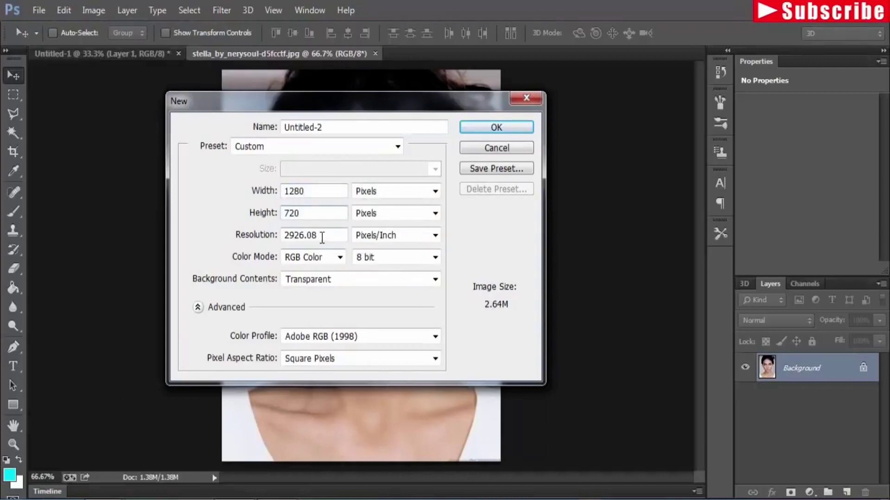
{"action": "double_click", "coordinate": [256, 235]}
{"action": "type", "text": "30"}
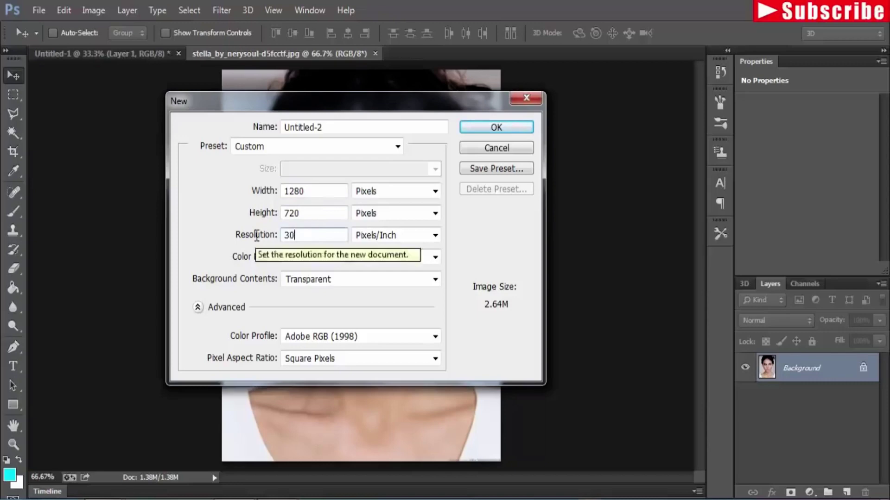
{"action": "type", "text": "0"}
{"action": "left_click", "coordinate": [495, 129]}
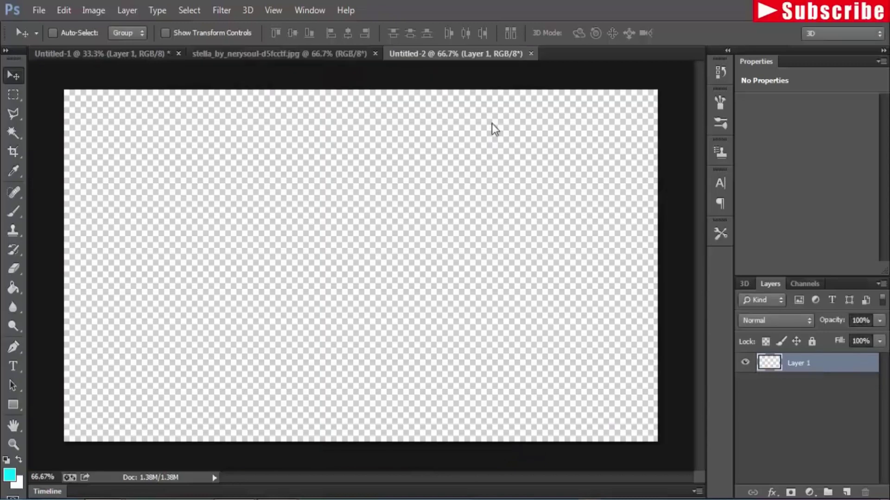
- Paste the copied face into Untitled-2 and move it up and to the right
{"action": "left_click", "coordinate": [62, 13]}
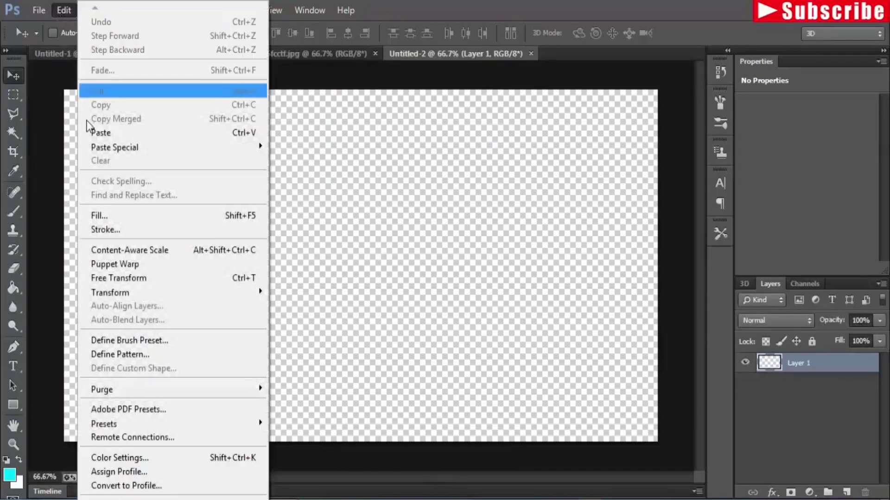
{"action": "left_click", "coordinate": [92, 133]}
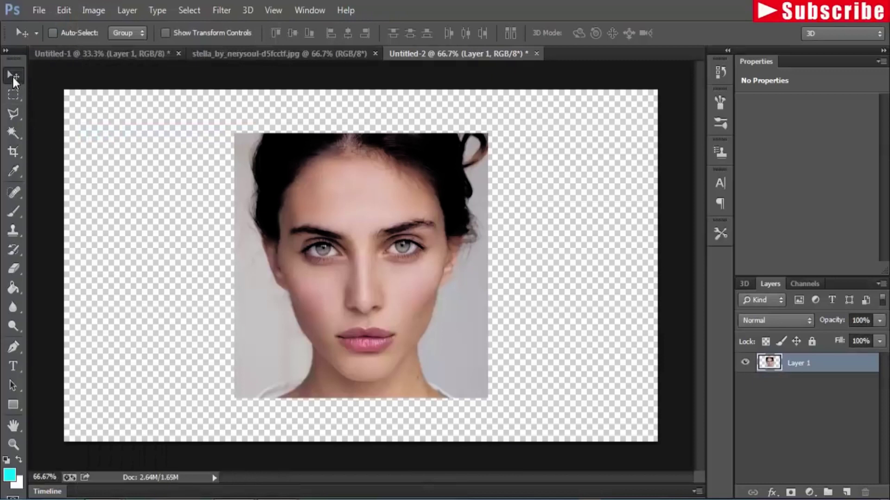
{"action": "left_click_drag", "start_coordinate": [352, 265], "coordinate": [430, 231]}
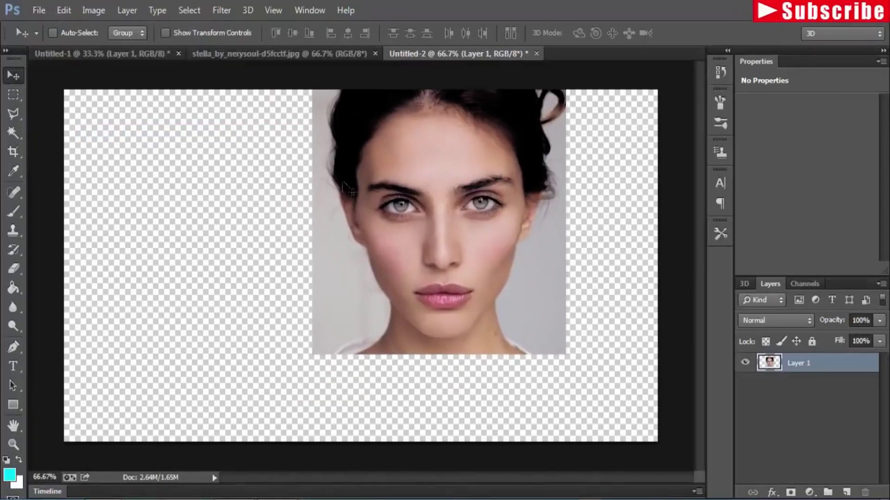
- Scale the face up with transform handles to fill the right half, then apply
{"action": "left_click", "coordinate": [165, 33]}
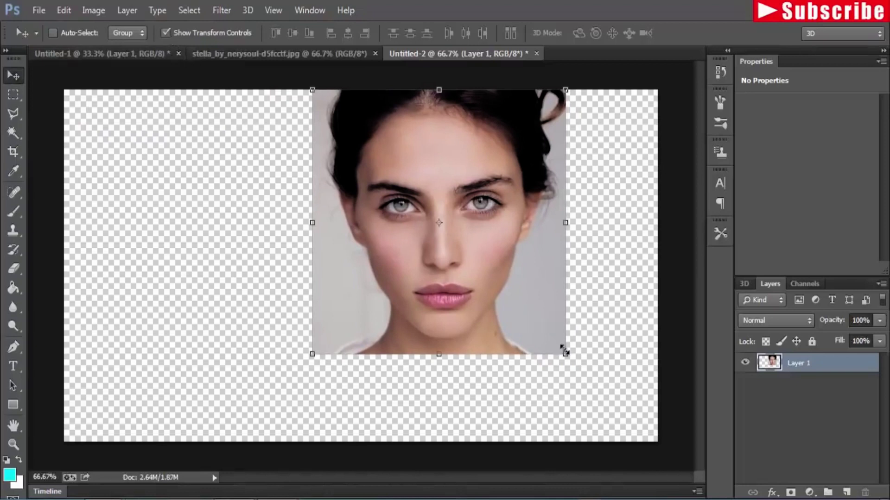
{"action": "mouse_move", "coordinate": [566, 354]}
{"action": "left_mouse_down"}
{"action": "mouse_move", "coordinate": [622, 440]}
{"action": "mouse_move", "coordinate": [671, 458]}
{"action": "left_mouse_up"}
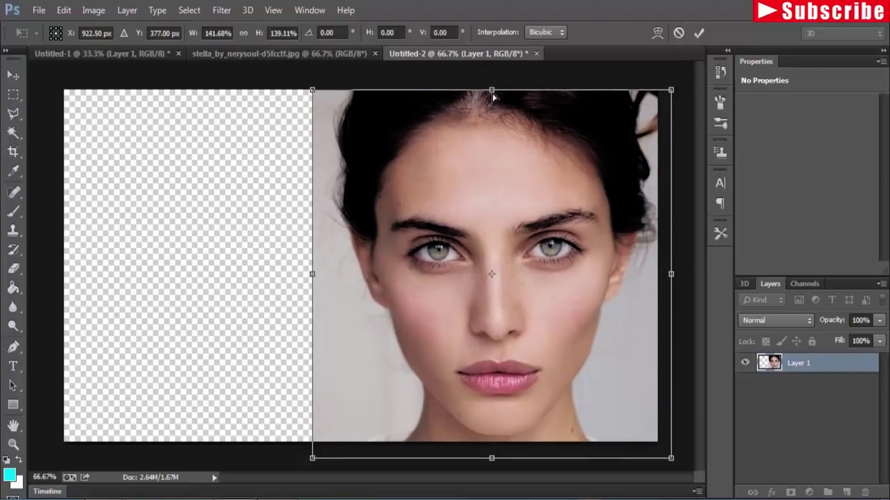
{"action": "left_click_drag", "start_coordinate": [493, 91], "coordinate": [493, 89]}
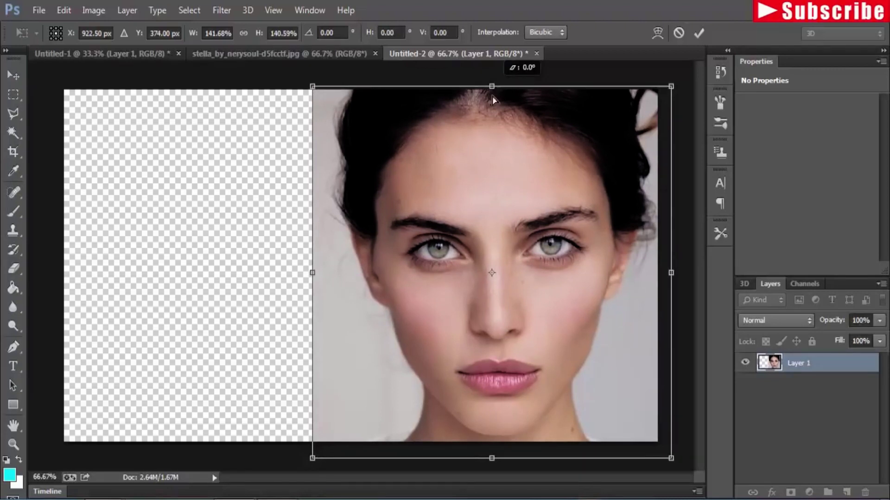
{"action": "left_click", "coordinate": [12, 80]}
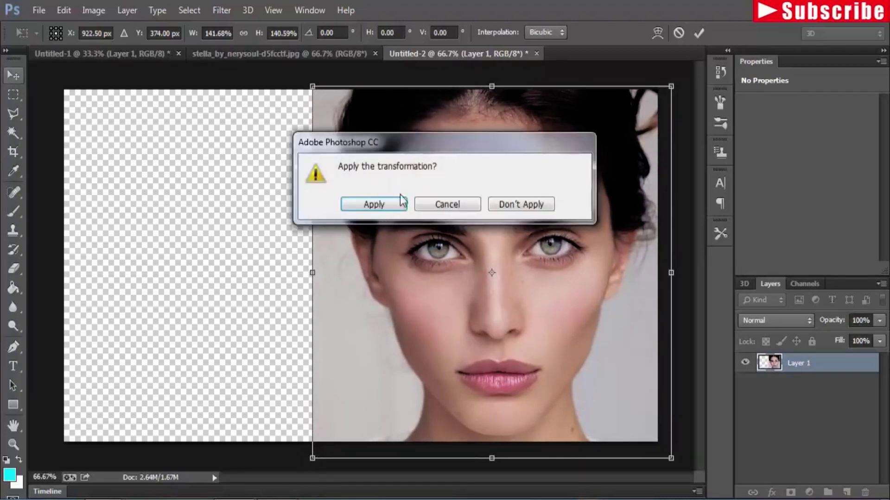
{"action": "left_click", "coordinate": [376, 204]}
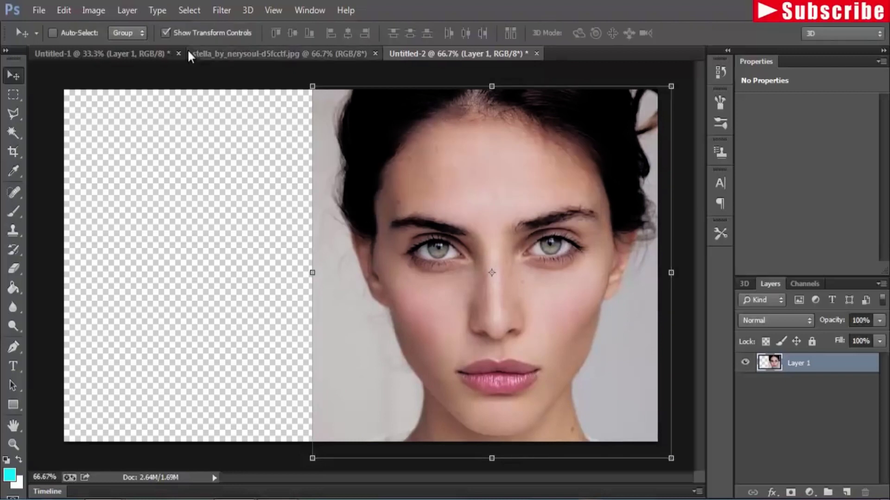
- Magic-wand select all the grey background around the face and hair
{"action": "key", "text": "w"}
{"action": "left_click", "coordinate": [350, 320]}
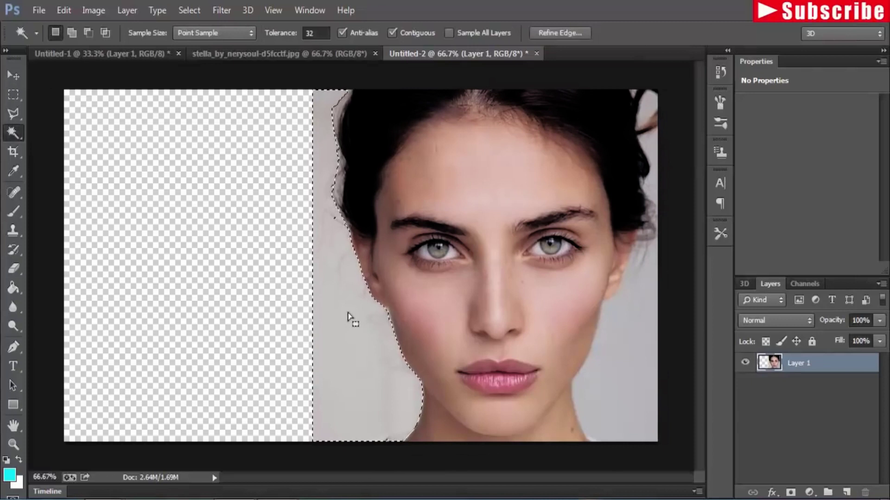
{"action": "key", "text": "shift"}
{"action": "left_click", "coordinate": [639, 340]}
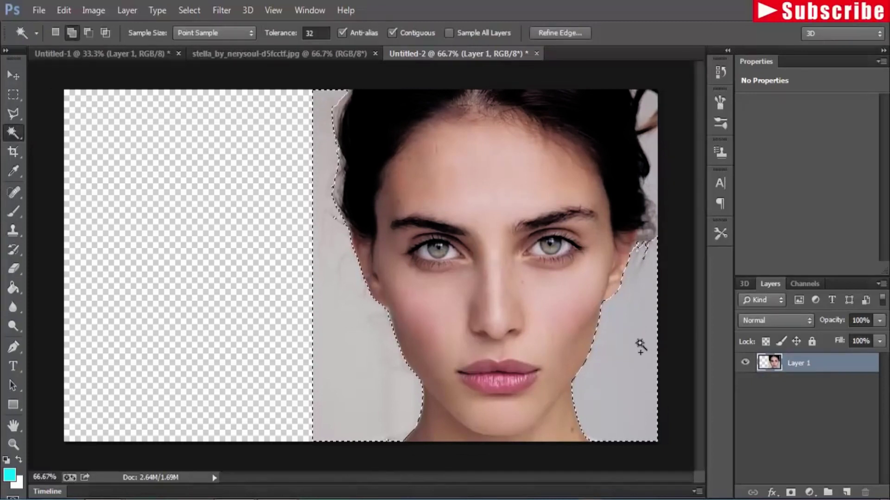
{"action": "left_click", "coordinate": [650, 118], "text": "shift"}
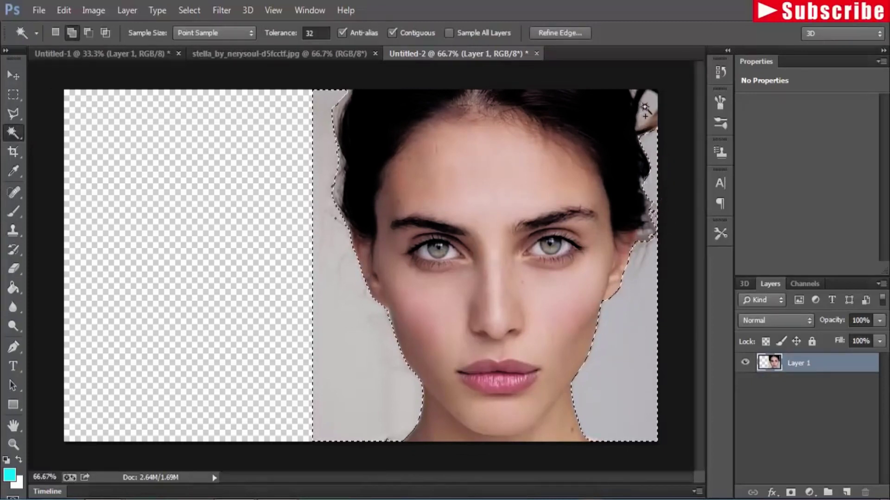
{"action": "left_click", "coordinate": [633, 94]}
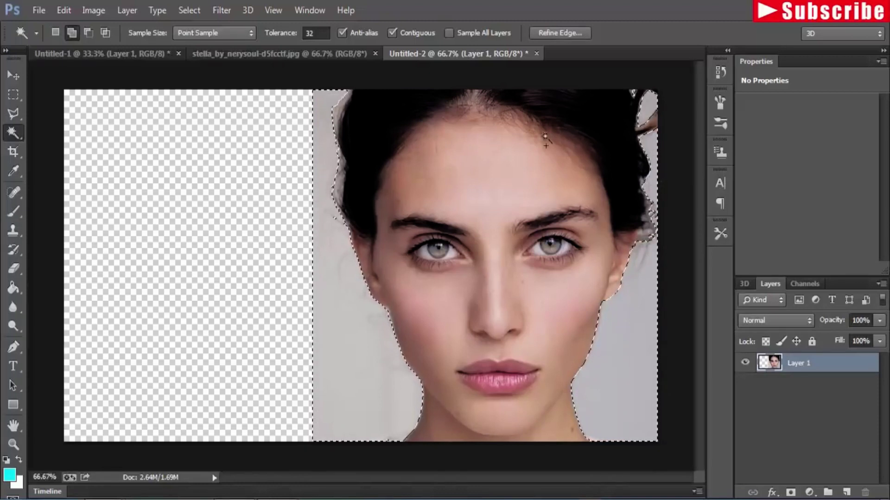
{"action": "left_click", "coordinate": [339, 197]}
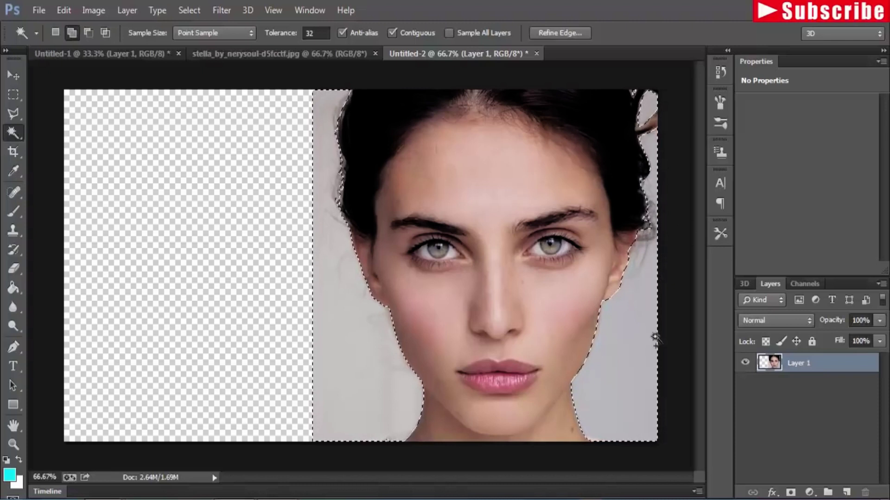
{"action": "left_click", "coordinate": [651, 213], "text": "shift"}
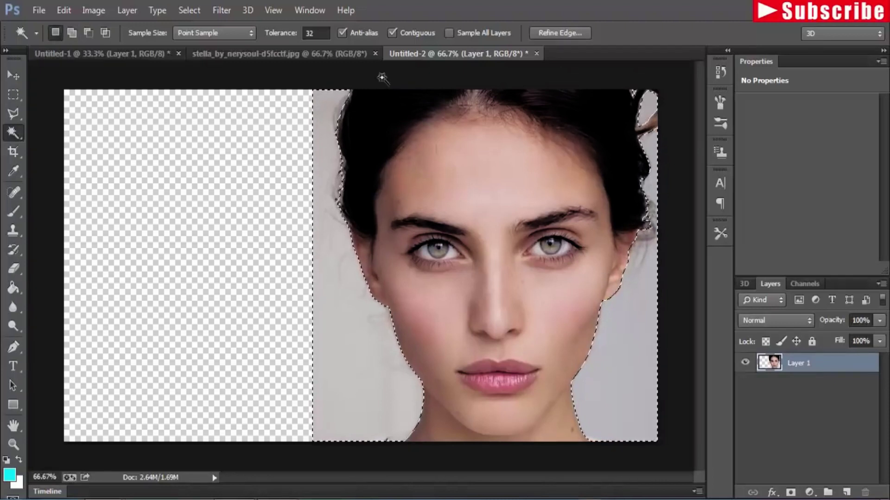
- Delete the selected grey background and deselect
{"action": "key", "text": "Delete"}
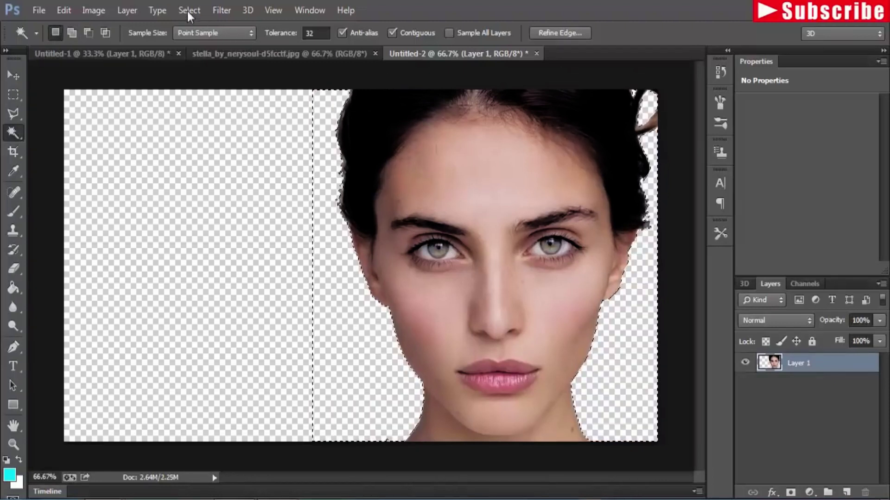
{"action": "left_click", "coordinate": [188, 10]}
{"action": "left_click", "coordinate": [191, 41]}
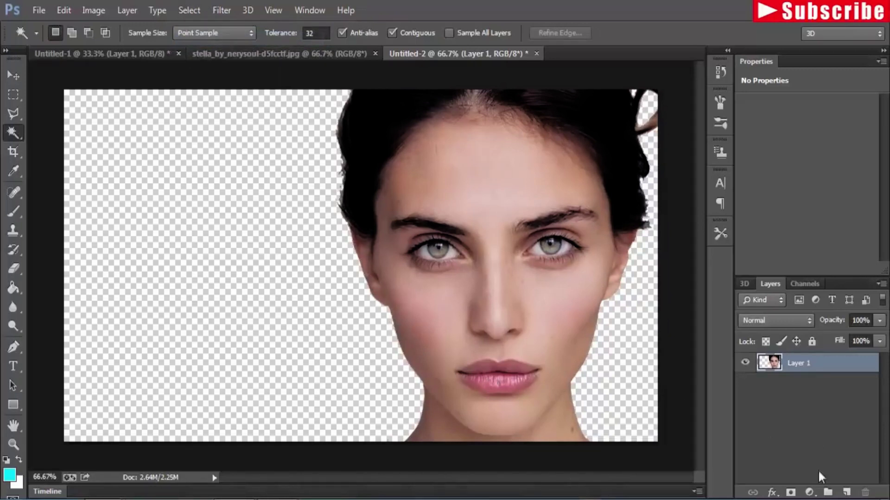
- Add a new empty layer and move it beneath the portrait layer
{"action": "left_click", "coordinate": [846, 492]}
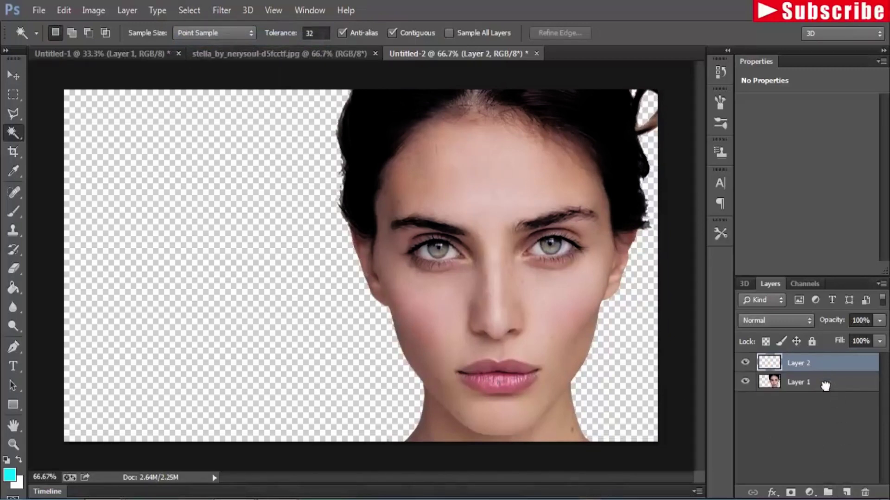
{"action": "left_click_drag", "start_coordinate": [826, 386], "coordinate": [825, 399]}
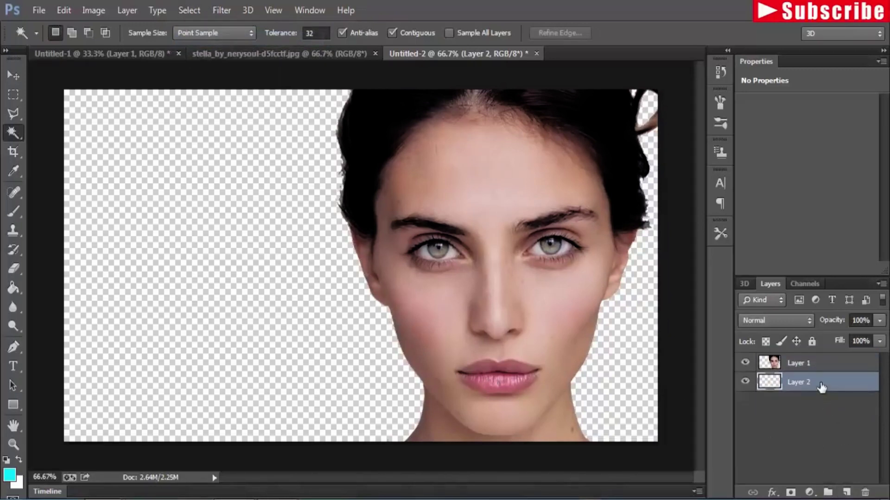
{"action": "left_click", "coordinate": [772, 493]}
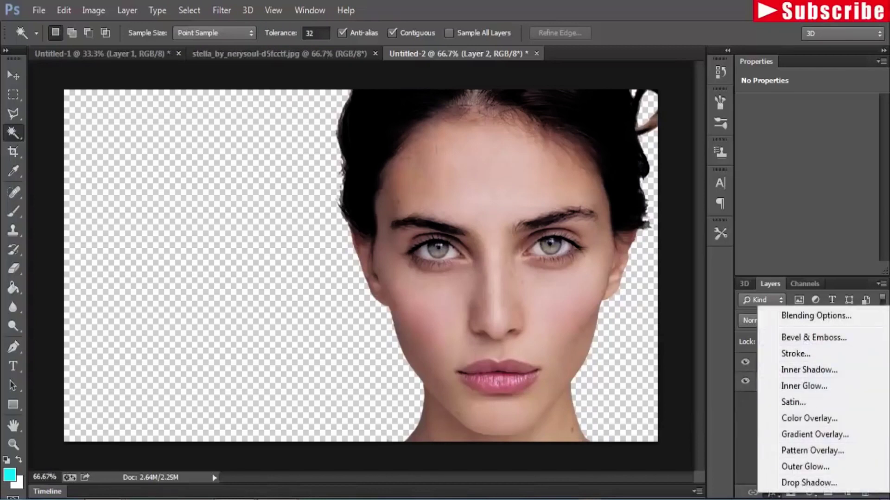
{"action": "left_click", "coordinate": [791, 494]}
- Add a Solid Color fill layer in near-black #010101
{"action": "left_click", "coordinate": [810, 494]}
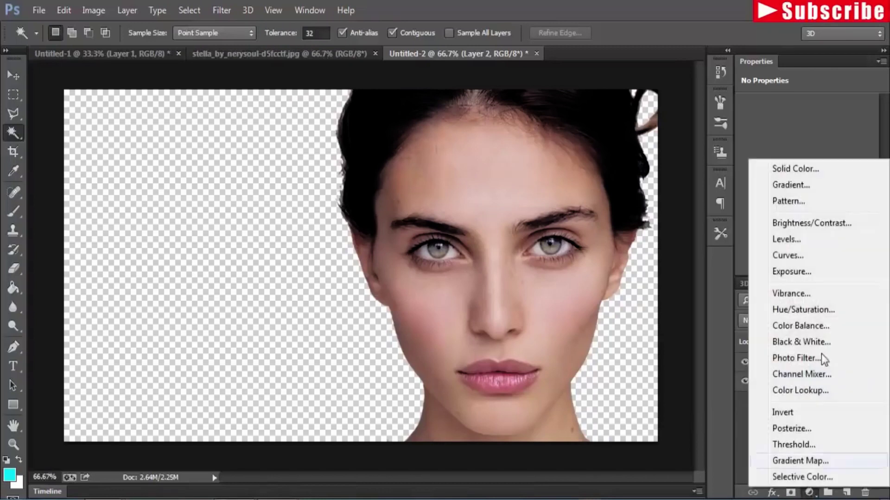
{"action": "left_click", "coordinate": [765, 171]}
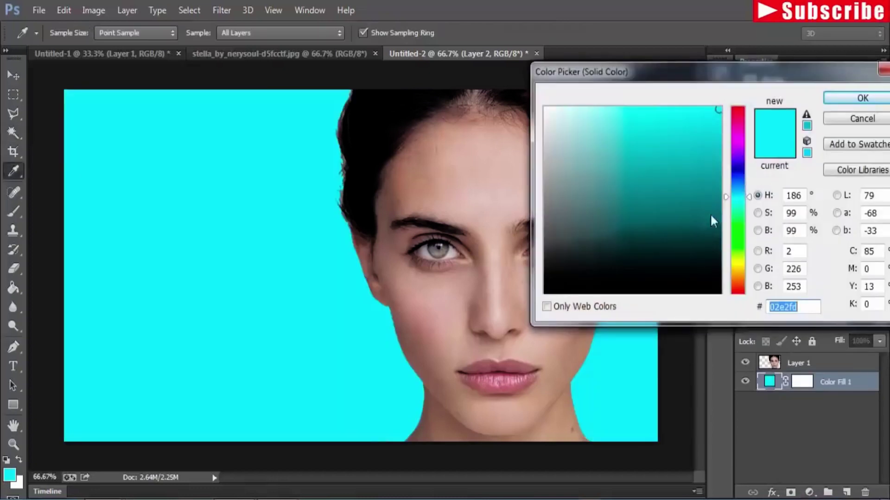
{"action": "left_click", "coordinate": [547, 294]}
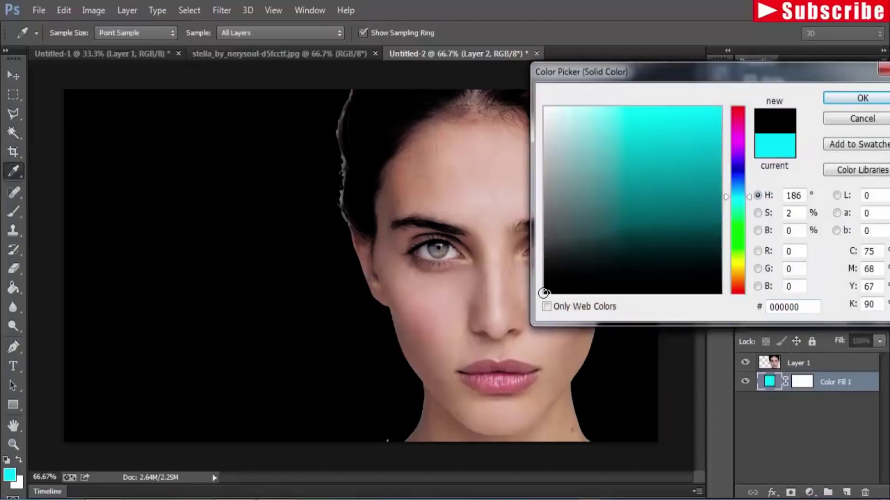
{"action": "left_click", "coordinate": [546, 293]}
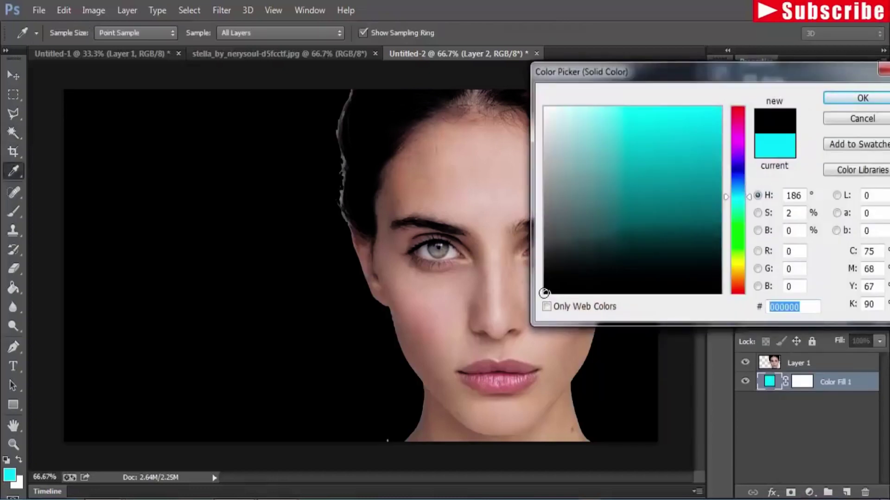
{"action": "left_click", "coordinate": [841, 92]}
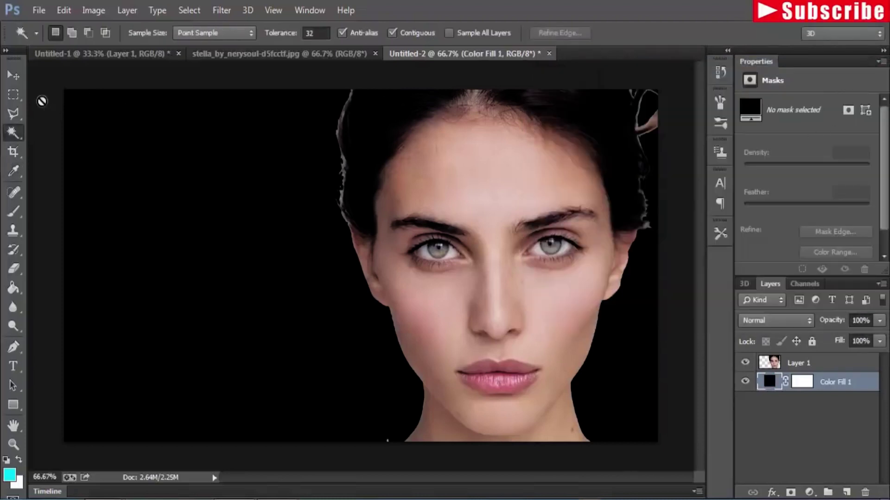
{"action": "left_click", "coordinate": [13, 73]}
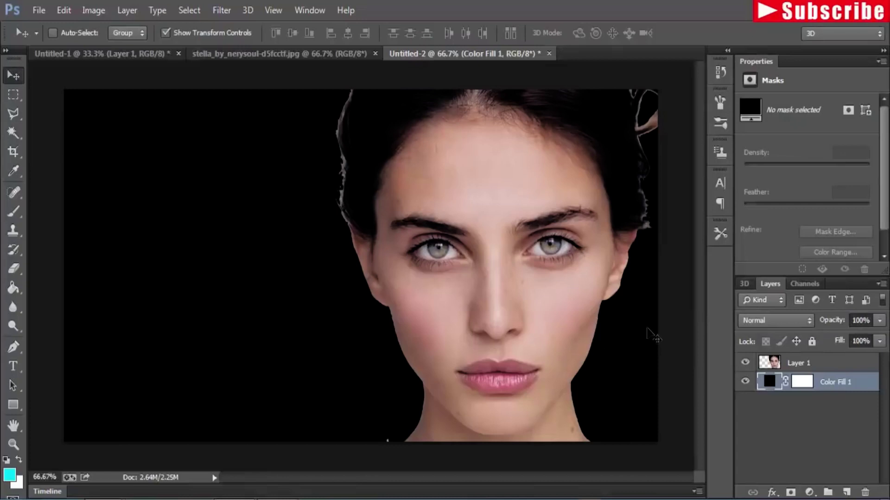
- Add a layer mask to Layer 1 and brush black over the light fringe at the hair edges
{"action": "left_click", "coordinate": [797, 365]}
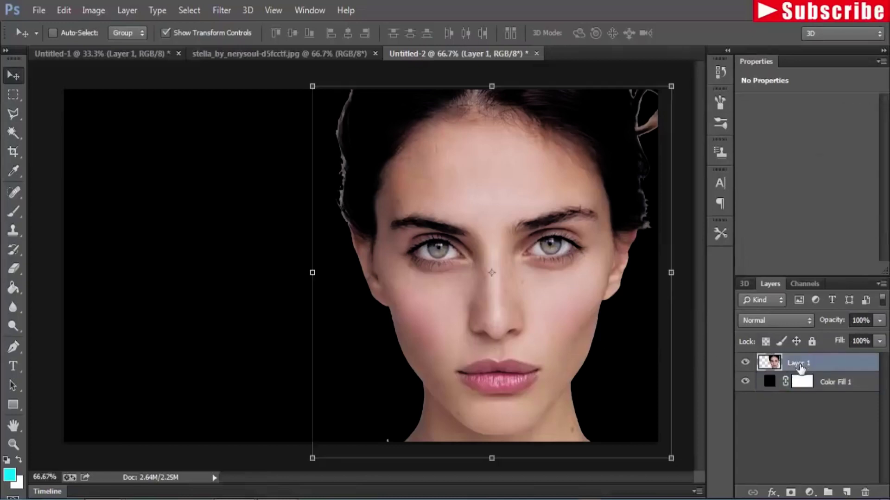
{"action": "left_click", "coordinate": [790, 493]}
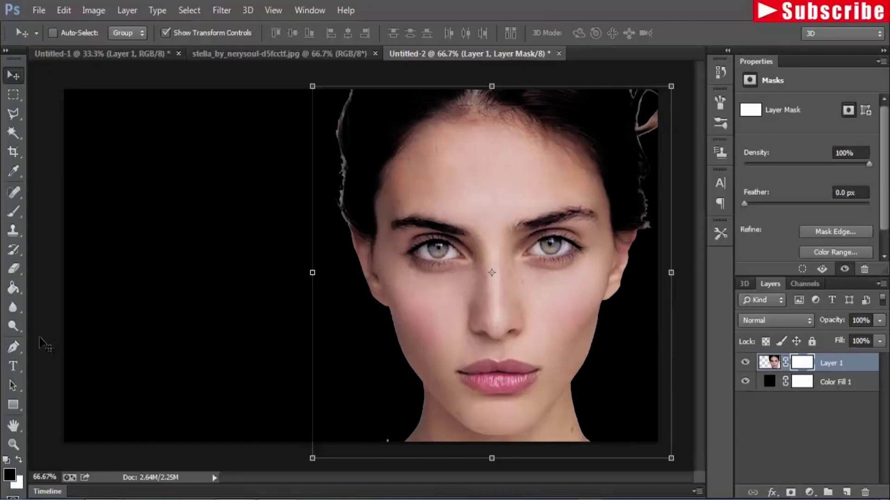
{"action": "left_click", "coordinate": [14, 211]}
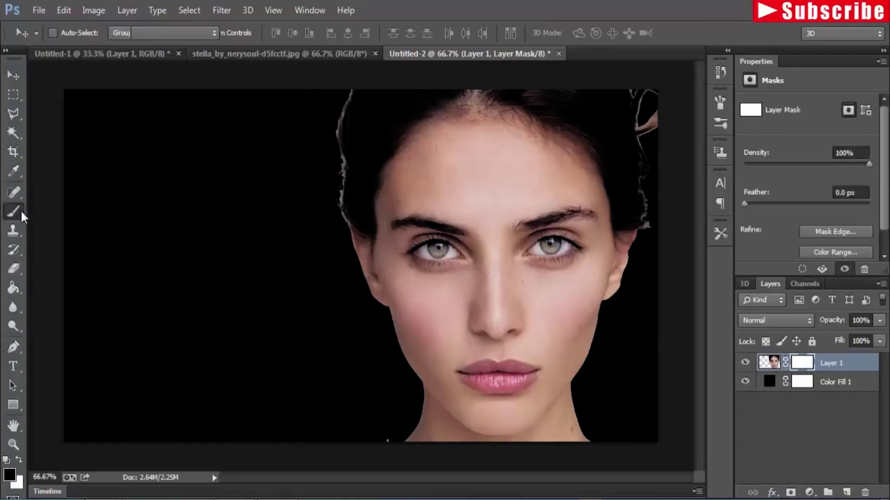
{"action": "left_click", "coordinate": [10, 475]}
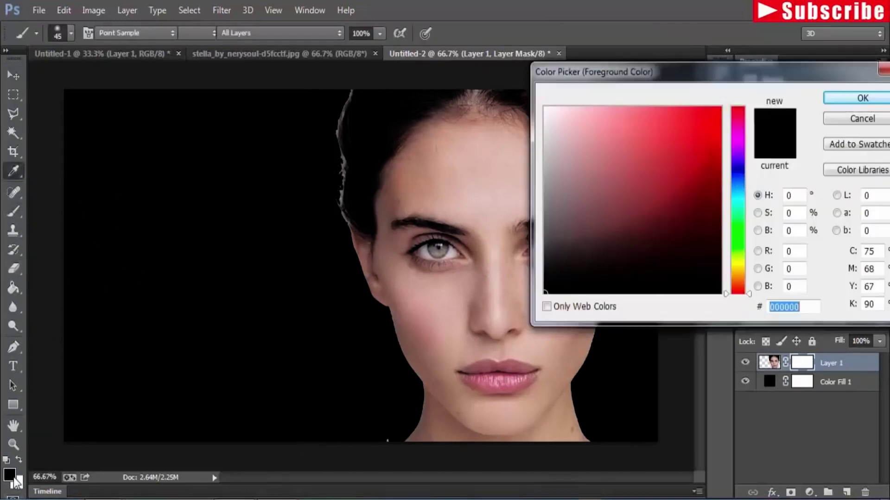
{"action": "left_click", "coordinate": [838, 96]}
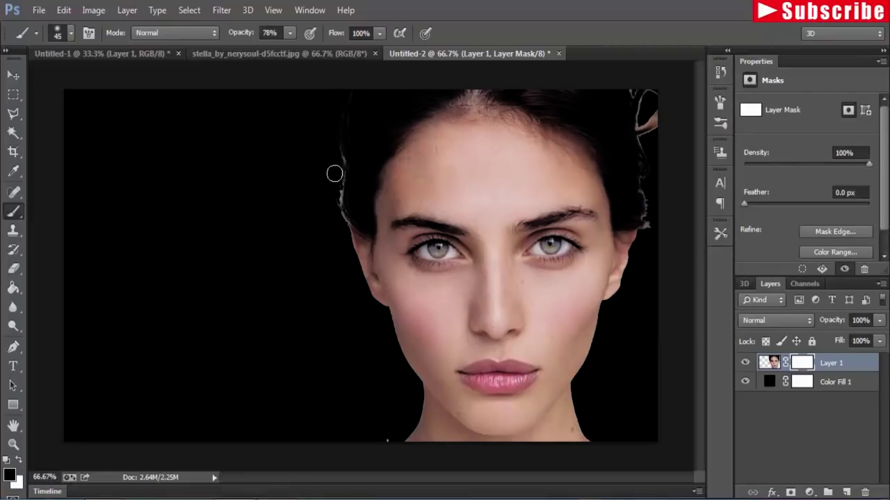
{"action": "left_click_drag", "start_coordinate": [339, 182], "coordinate": [335, 218]}
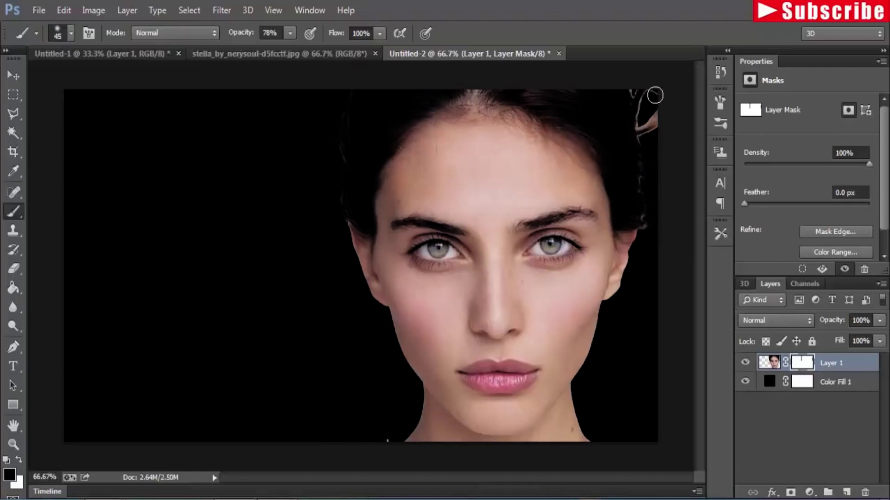
{"action": "mouse_move", "coordinate": [646, 105]}
{"action": "left_mouse_down"}
{"action": "mouse_move", "coordinate": [646, 121]}
{"action": "mouse_move", "coordinate": [664, 121]}
{"action": "mouse_move", "coordinate": [651, 148]}
{"action": "mouse_move", "coordinate": [668, 149]}
{"action": "mouse_move", "coordinate": [640, 93]}
{"action": "mouse_move", "coordinate": [652, 97]}
{"action": "left_mouse_up"}
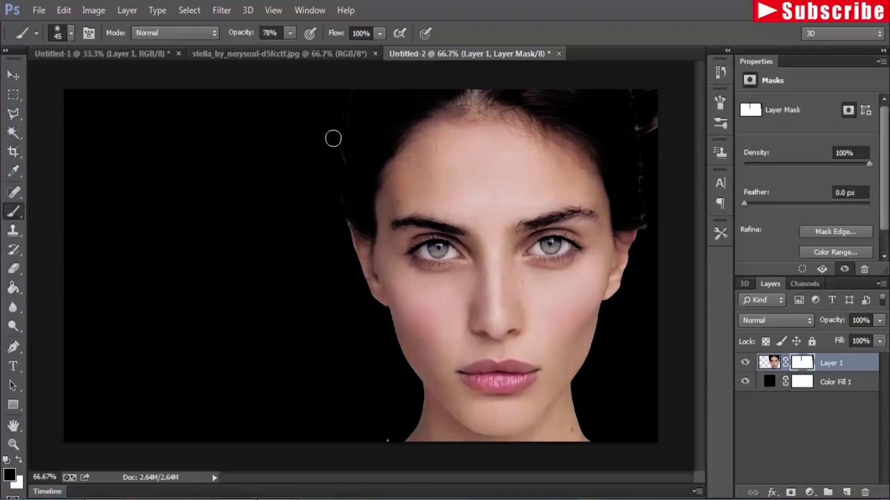
- Drag the portrait's bottom-left, top and right handles slightly outward and apply the resize
{"action": "left_click", "coordinate": [13, 75]}
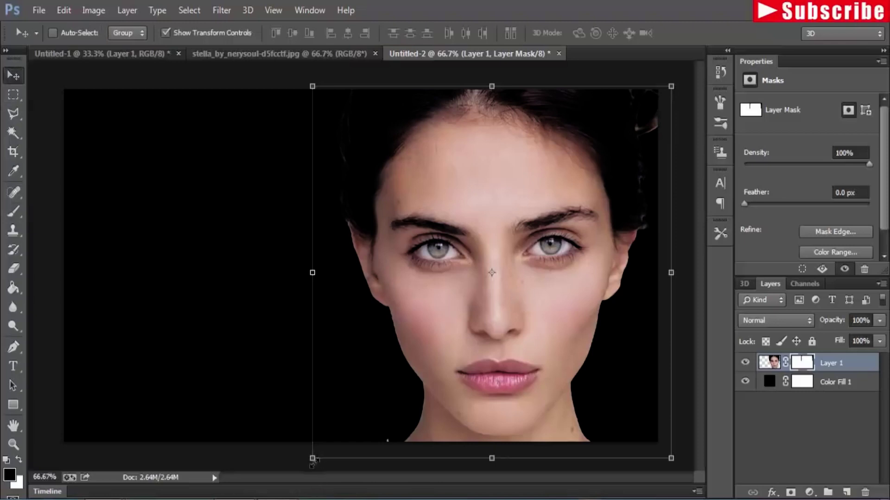
{"action": "left_click_drag", "start_coordinate": [312, 459], "coordinate": [299, 465]}
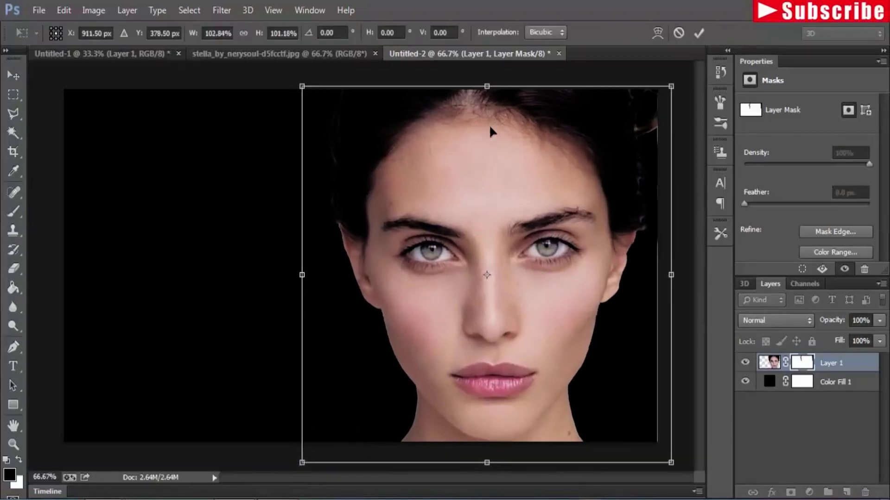
{"action": "left_click_drag", "start_coordinate": [492, 80], "coordinate": [492, 74]}
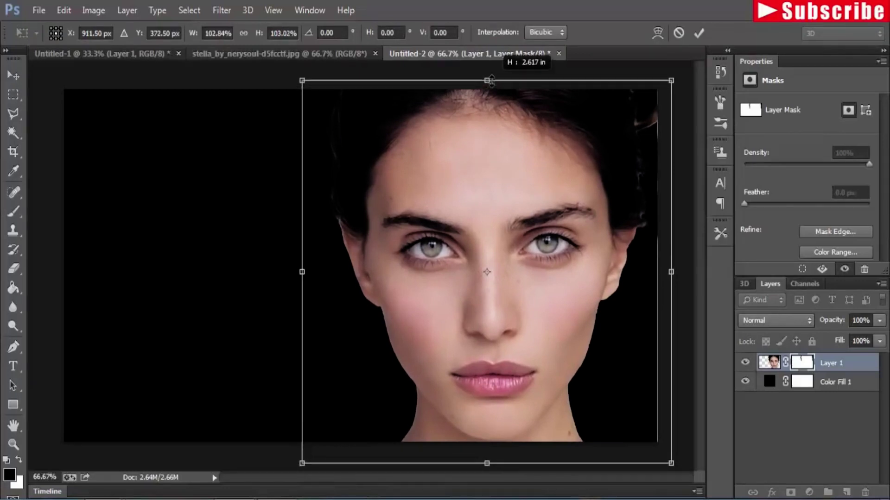
{"action": "left_click_drag", "start_coordinate": [672, 272], "coordinate": [679, 273]}
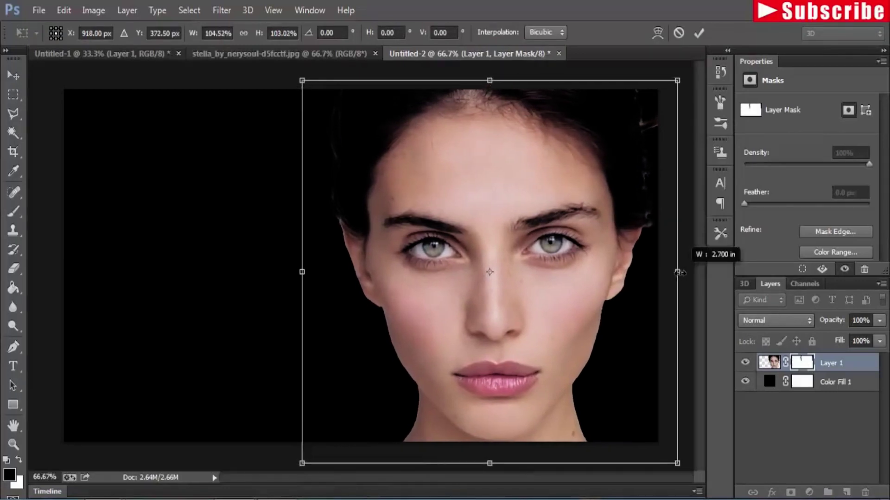
{"action": "left_click", "coordinate": [14, 79]}
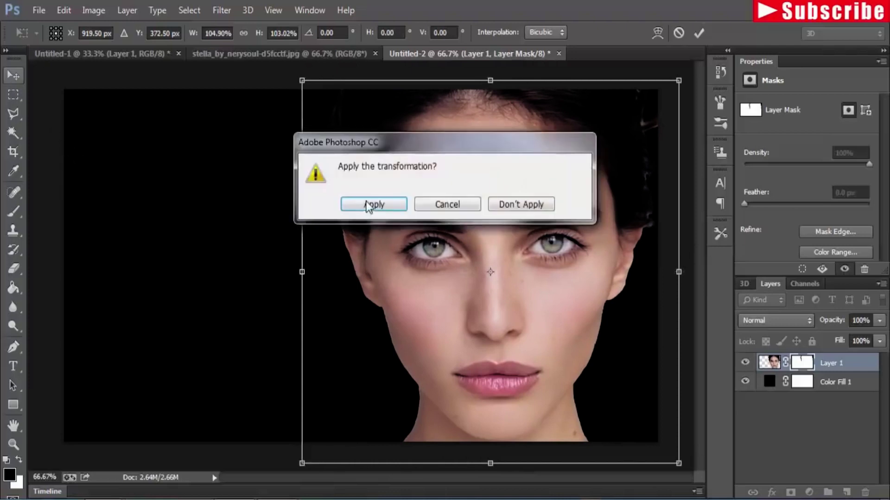
{"action": "left_click", "coordinate": [368, 204]}
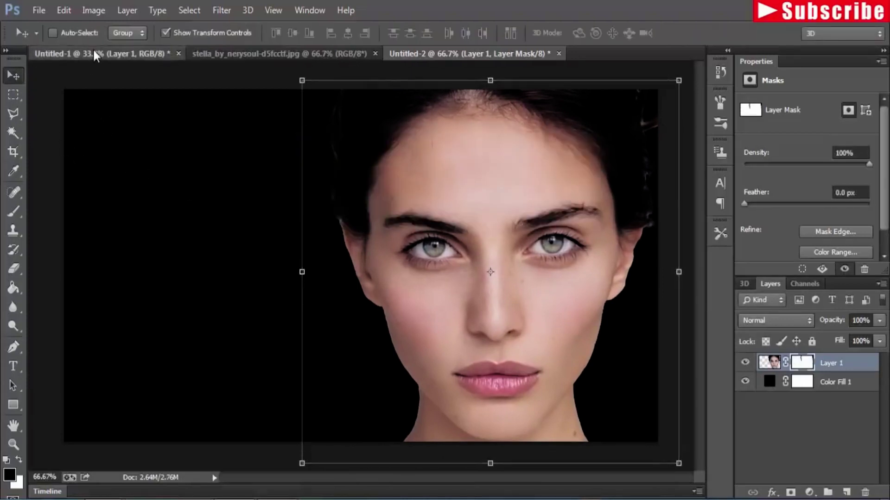
- Drag the splash layer from the floated Untitled-1 into Untitled-2, over the face's left half
{"action": "left_click_drag", "start_coordinate": [93, 53], "coordinate": [95, 111]}
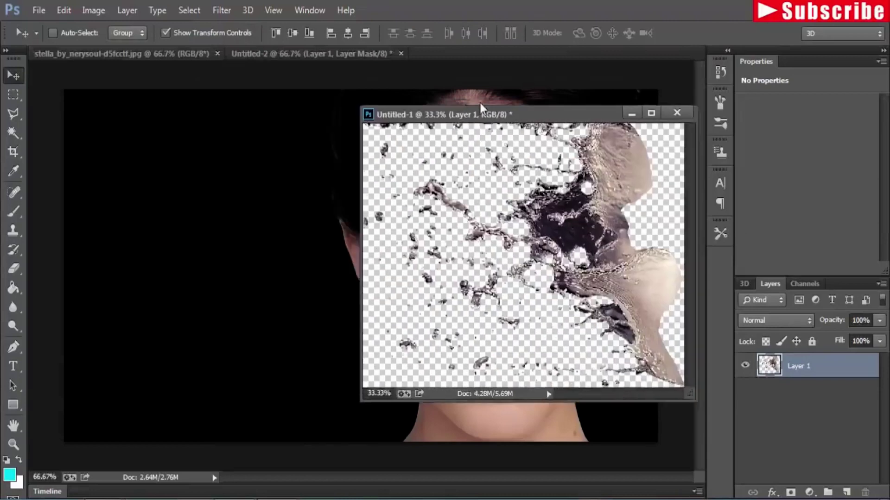
{"action": "left_click_drag", "start_coordinate": [95, 112], "coordinate": [642, 124]}
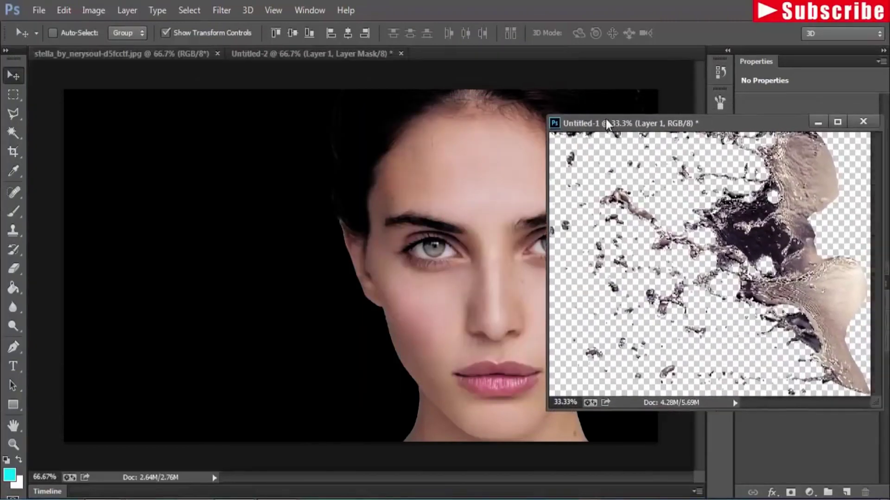
{"action": "mouse_move", "coordinate": [811, 176]}
{"action": "left_mouse_down"}
{"action": "mouse_move", "coordinate": [525, 254]}
{"action": "mouse_move", "coordinate": [351, 250]}
{"action": "left_mouse_up"}
{"action": "left_click", "coordinate": [502, 250]}
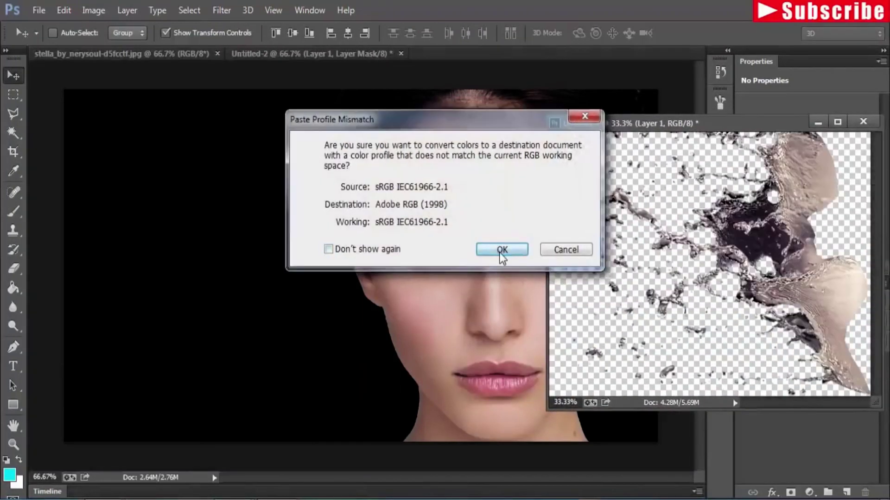
{"action": "left_click_drag", "start_coordinate": [309, 278], "coordinate": [354, 205]}
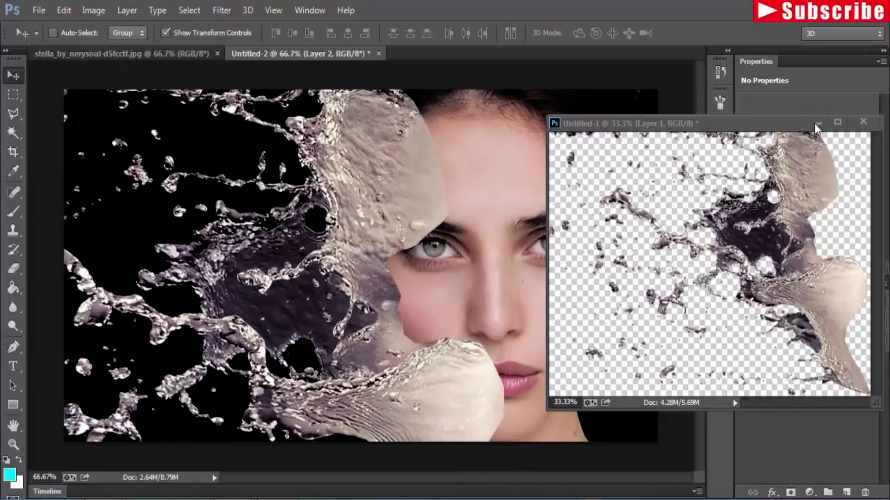
{"action": "left_click", "coordinate": [815, 122]}
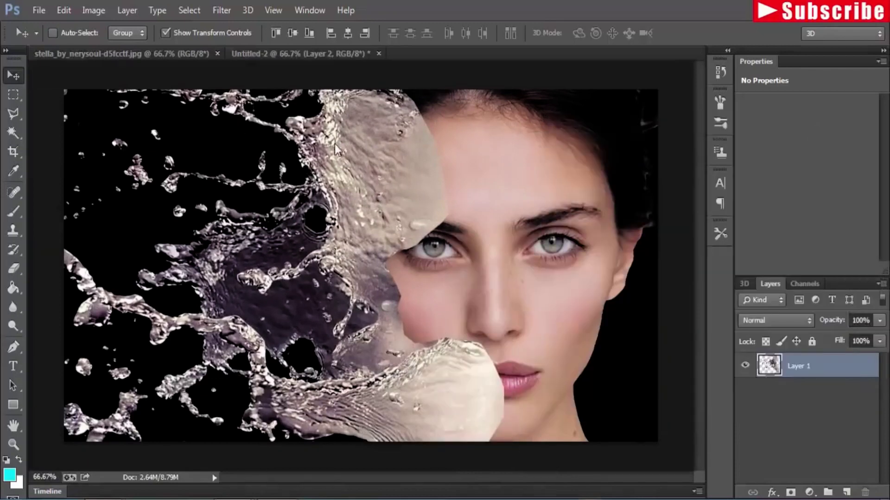
- Move, narrow and vertically squash the splash to sit over the left half of the face
{"action": "left_click_drag", "start_coordinate": [335, 144], "coordinate": [385, 160]}
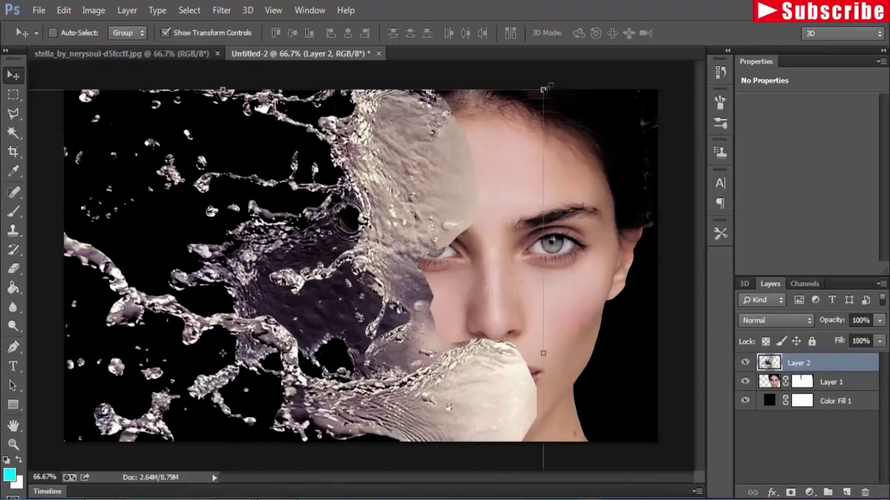
{"action": "mouse_move", "coordinate": [547, 88]}
{"action": "left_mouse_down"}
{"action": "mouse_move", "coordinate": [513, 100]}
{"action": "mouse_move", "coordinate": [462, 97]}
{"action": "left_mouse_up"}
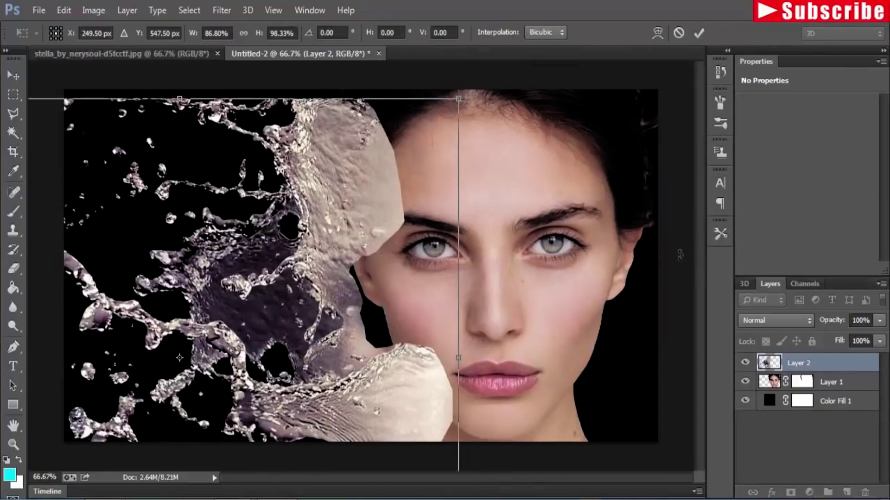
{"action": "left_click_drag", "start_coordinate": [285, 190], "coordinate": [315, 116]}
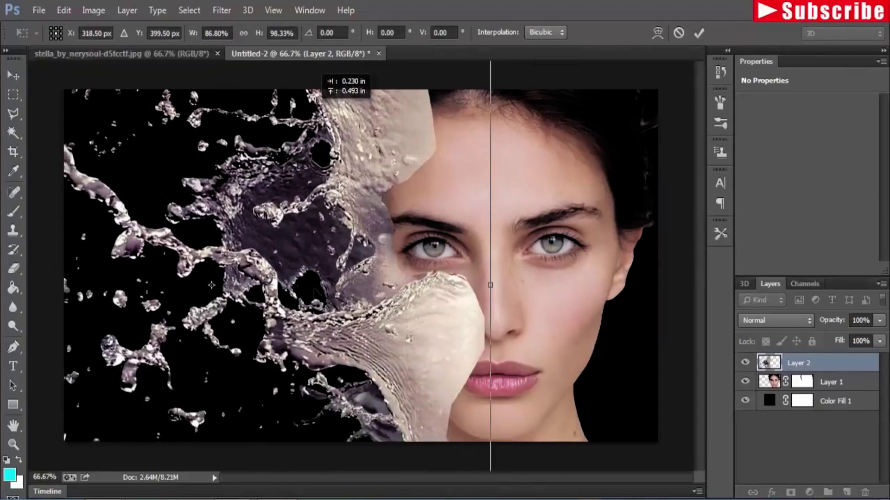
{"action": "left_click_drag", "start_coordinate": [312, 193], "coordinate": [301, 105]}
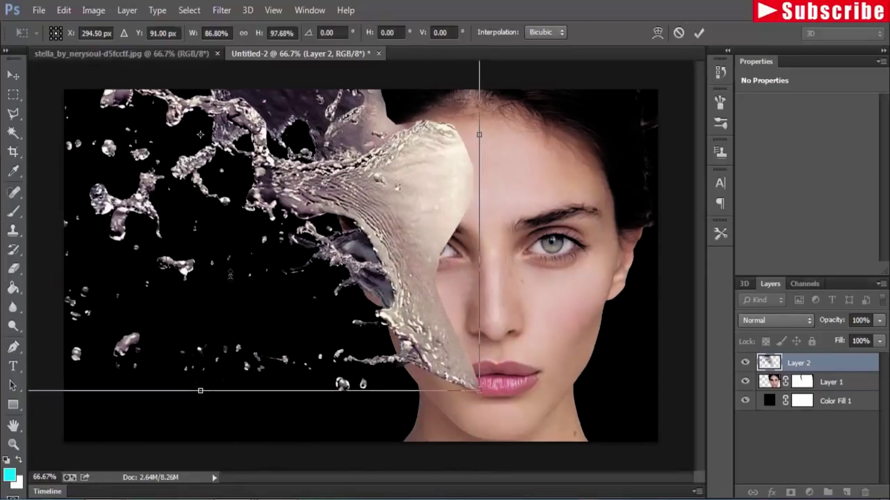
{"action": "left_click_drag", "start_coordinate": [199, 395], "coordinate": [199, 277]}
{"action": "left_click_drag", "start_coordinate": [318, 256], "coordinate": [313, 365]}
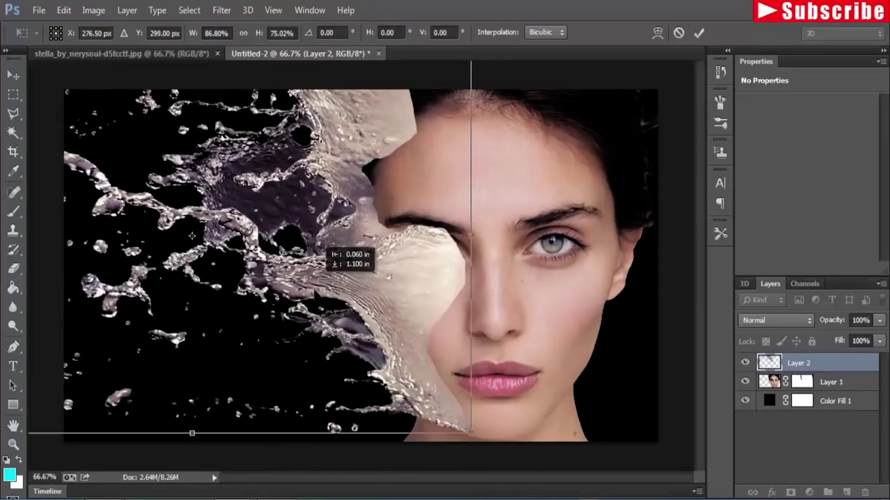
{"action": "left_click_drag", "start_coordinate": [193, 449], "coordinate": [193, 336]}
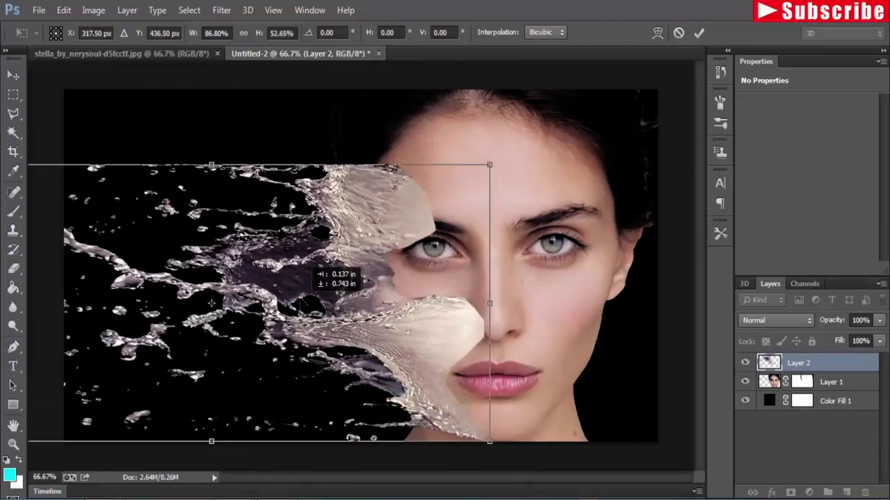
{"action": "left_click_drag", "start_coordinate": [300, 303], "coordinate": [299, 299]}
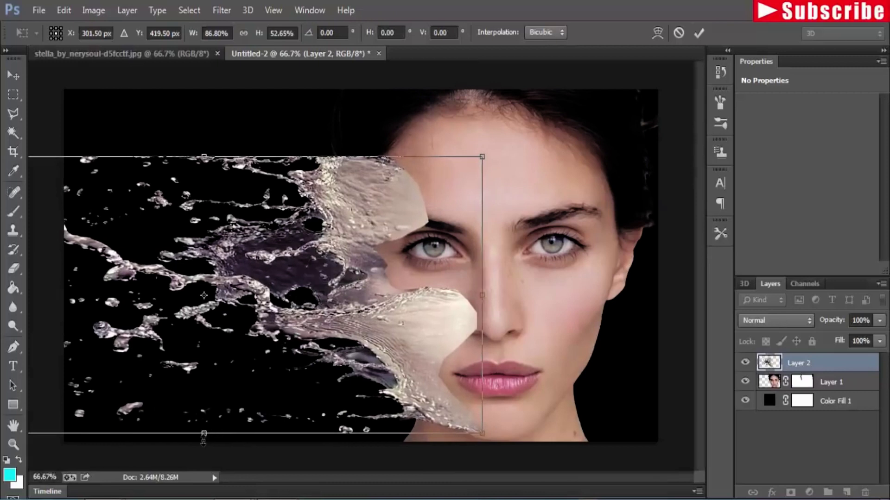
- Stretch the splash up to the canvas top edge and apply the transformation
{"action": "left_click_drag", "start_coordinate": [203, 436], "coordinate": [204, 441]}
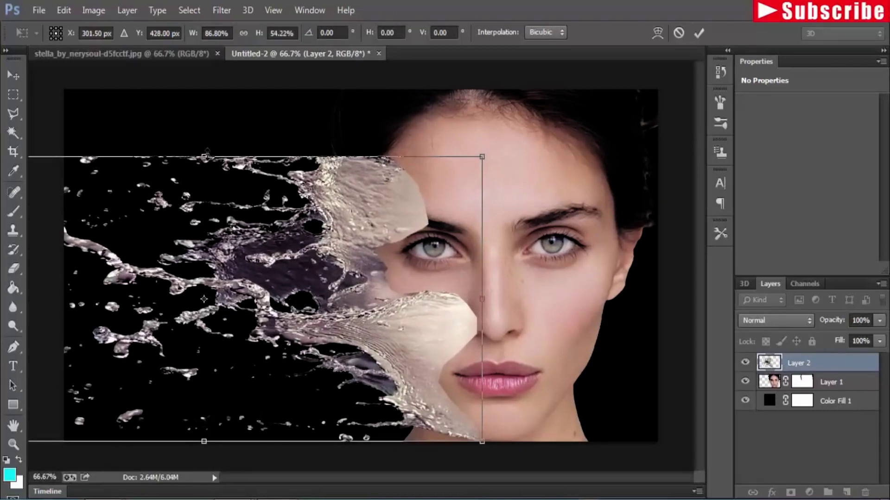
{"action": "left_click_drag", "start_coordinate": [203, 152], "coordinate": [213, 103]}
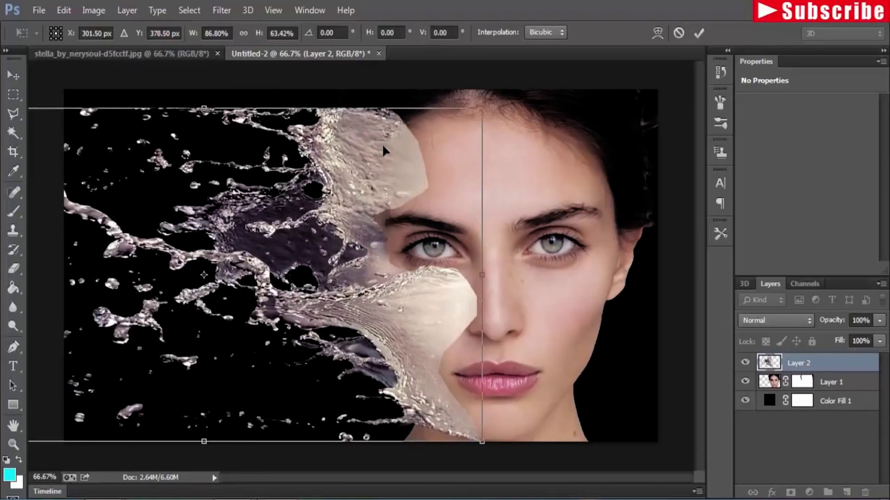
{"action": "left_click_drag", "start_coordinate": [379, 150], "coordinate": [387, 150]}
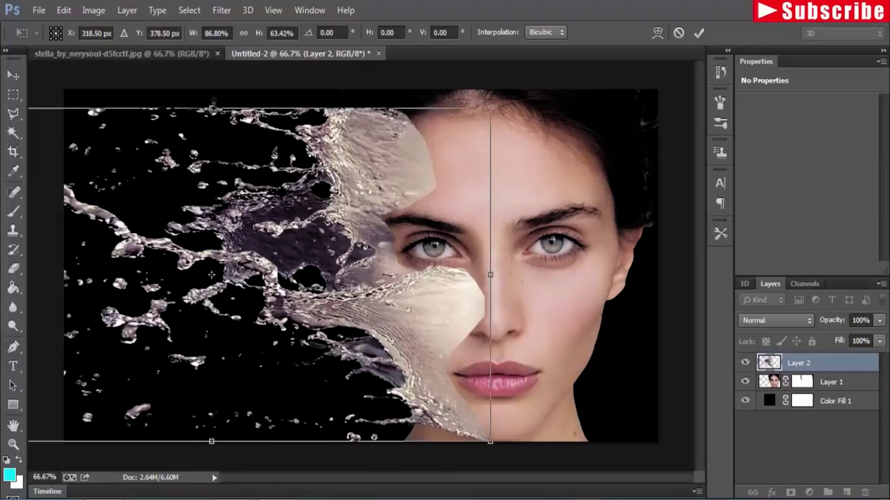
{"action": "left_click_drag", "start_coordinate": [215, 94], "coordinate": [214, 75]}
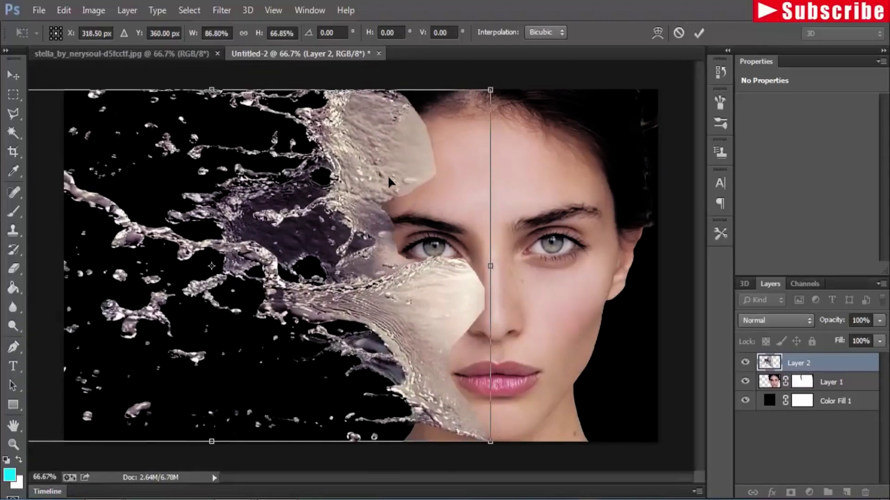
{"action": "left_click", "coordinate": [13, 76]}
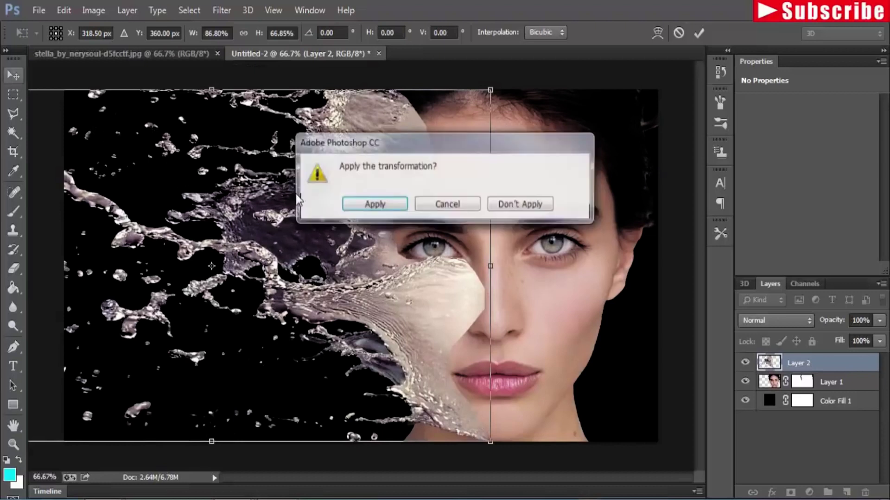
{"action": "left_click", "coordinate": [346, 203]}
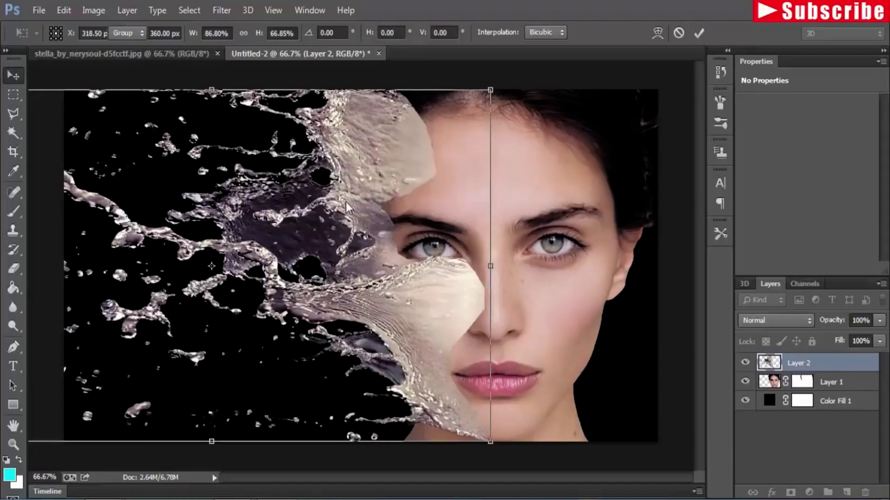
- Apply Hue/Saturation to Layer 1 with Saturation at -44
{"action": "left_click", "coordinate": [775, 385]}
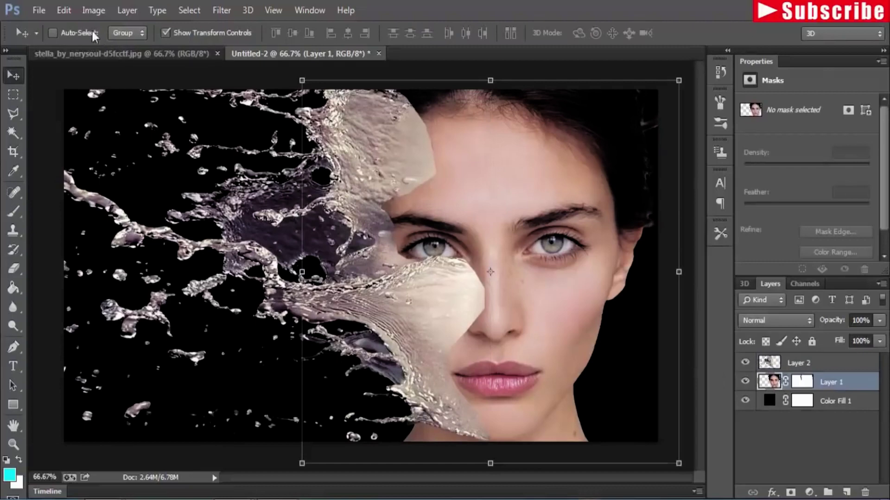
{"action": "left_click", "coordinate": [89, 14]}
{"action": "mouse_move", "coordinate": [114, 47]}
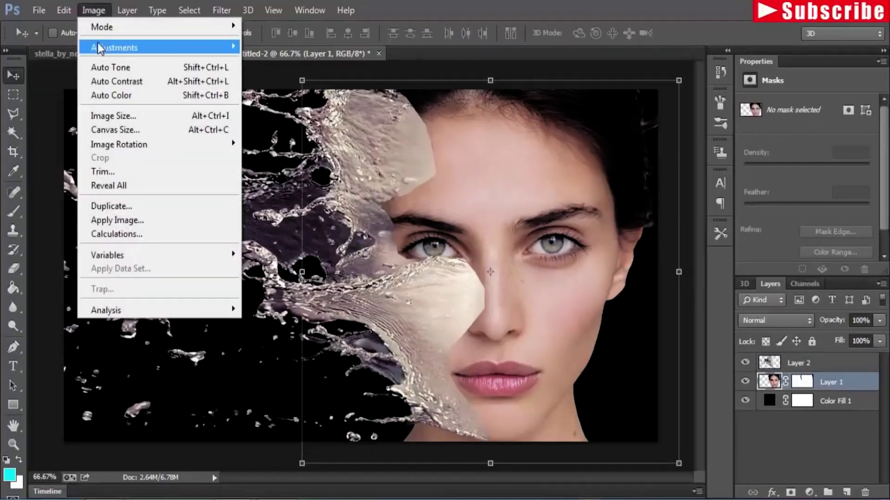
{"action": "left_click", "coordinate": [283, 122]}
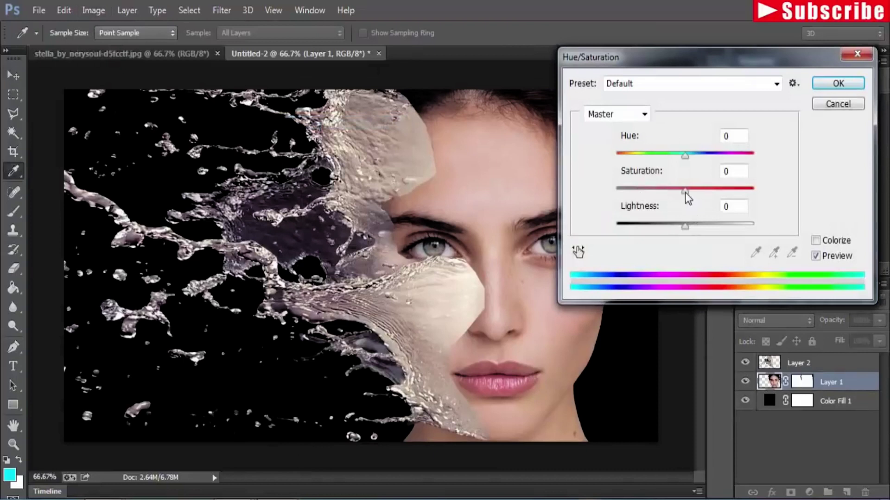
{"action": "left_click_drag", "start_coordinate": [685, 193], "coordinate": [654, 192]}
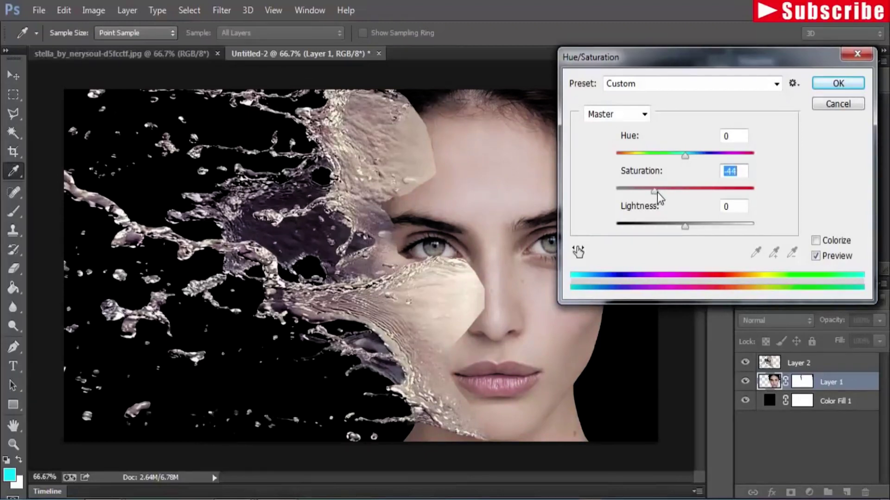
- Apply the -44 saturation to the portrait and add a blank layer mask to splash Layer 2
{"action": "left_click", "coordinate": [829, 85]}
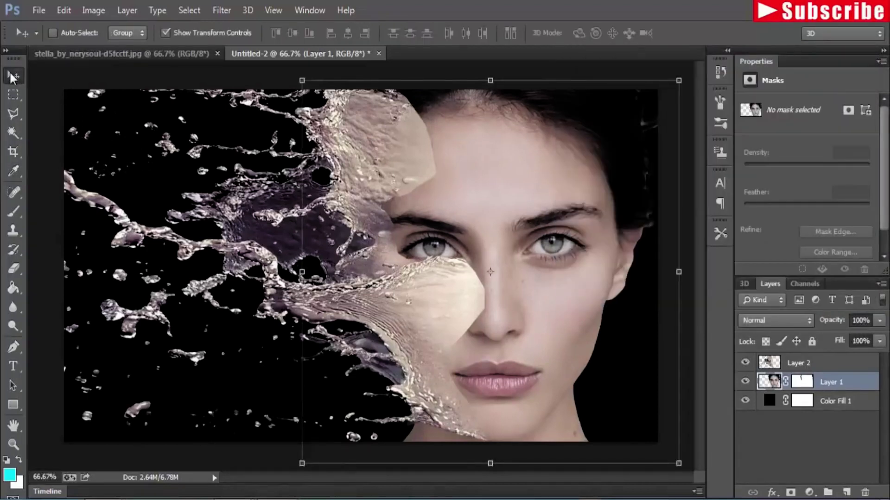
{"action": "left_click", "coordinate": [797, 365]}
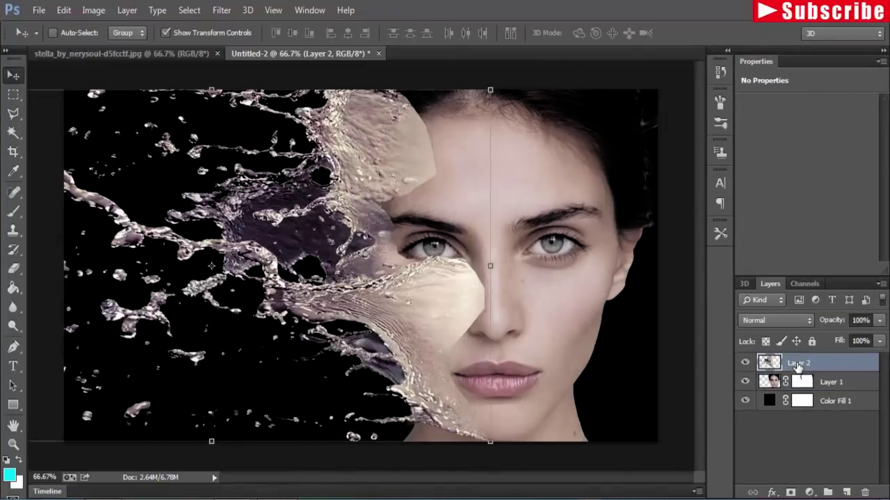
{"action": "left_click", "coordinate": [791, 492]}
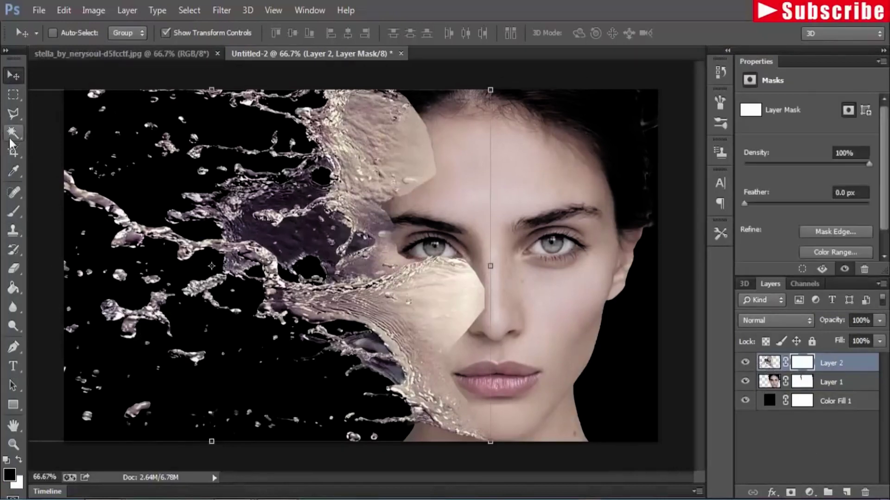
- Set up the Brush tool with black foreground colour at 63% opacity
{"action": "left_click", "coordinate": [16, 214]}
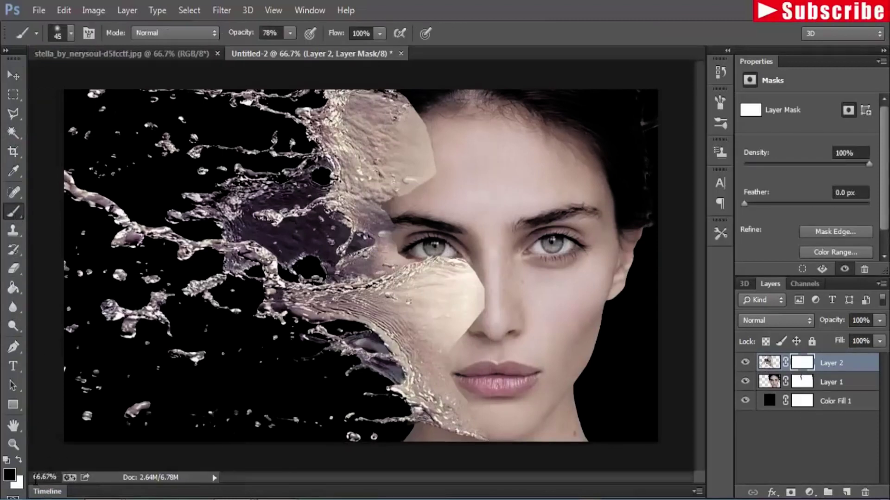
{"action": "left_click", "coordinate": [10, 474]}
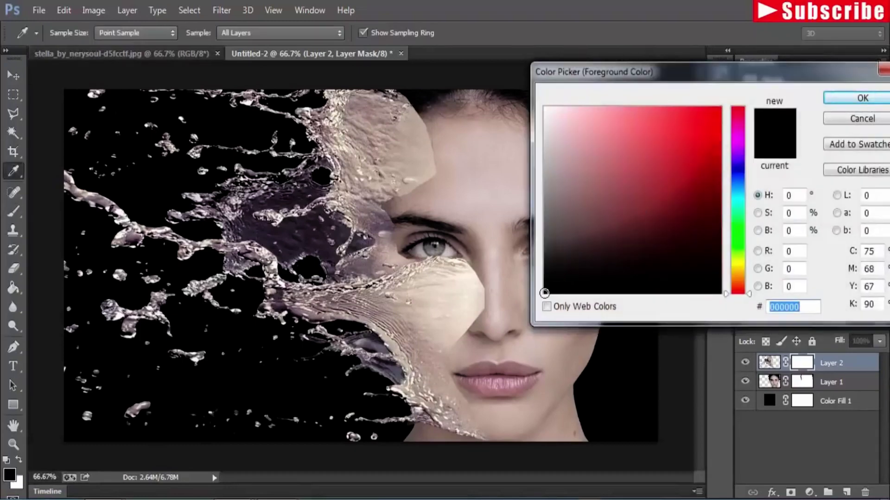
{"action": "left_click", "coordinate": [843, 101]}
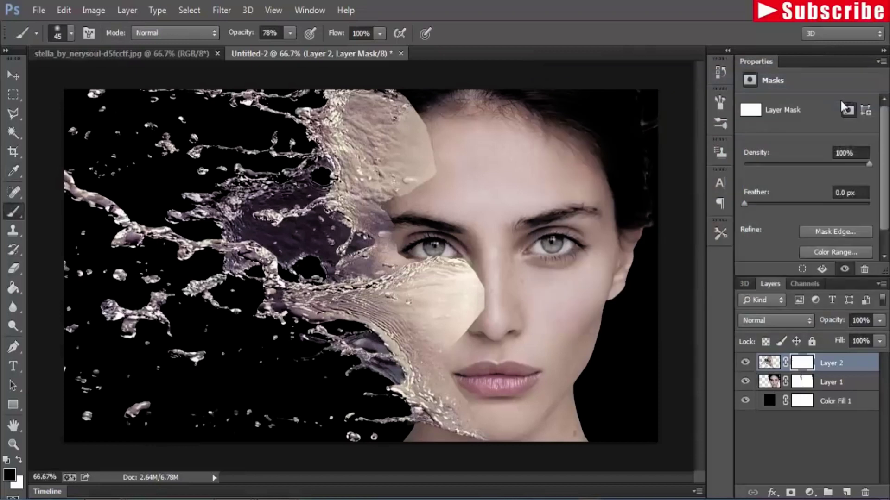
{"action": "left_click", "coordinate": [289, 34]}
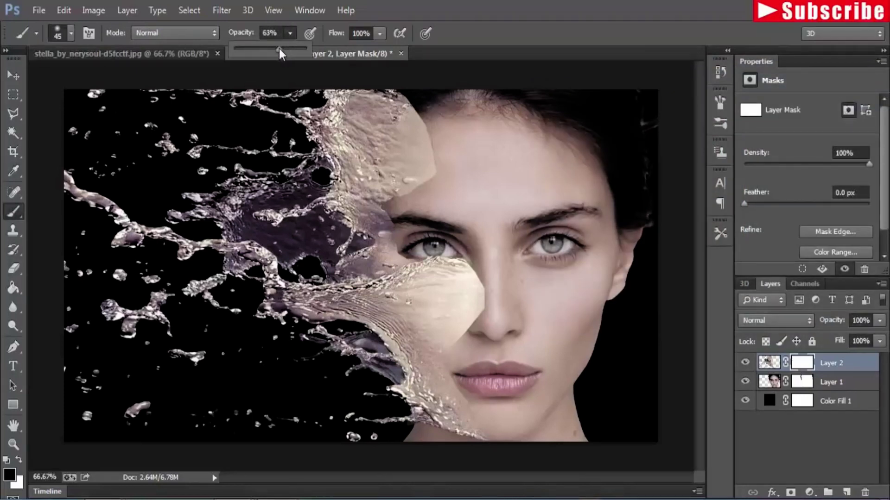
{"action": "left_click", "coordinate": [429, 124]}
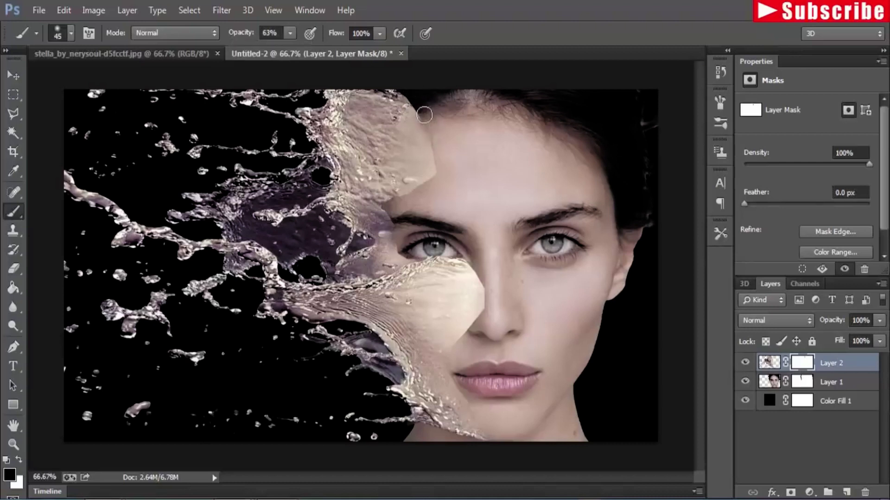
- Paint black on Layer 2's mask to soften the splash over forehead, nose bridge and hairline
{"action": "mouse_move", "coordinate": [423, 114]}
{"action": "left_mouse_down"}
{"action": "mouse_move", "coordinate": [437, 164]}
{"action": "mouse_move", "coordinate": [415, 195]}
{"action": "mouse_move", "coordinate": [388, 209]}
{"action": "mouse_move", "coordinate": [393, 222]}
{"action": "left_mouse_up"}
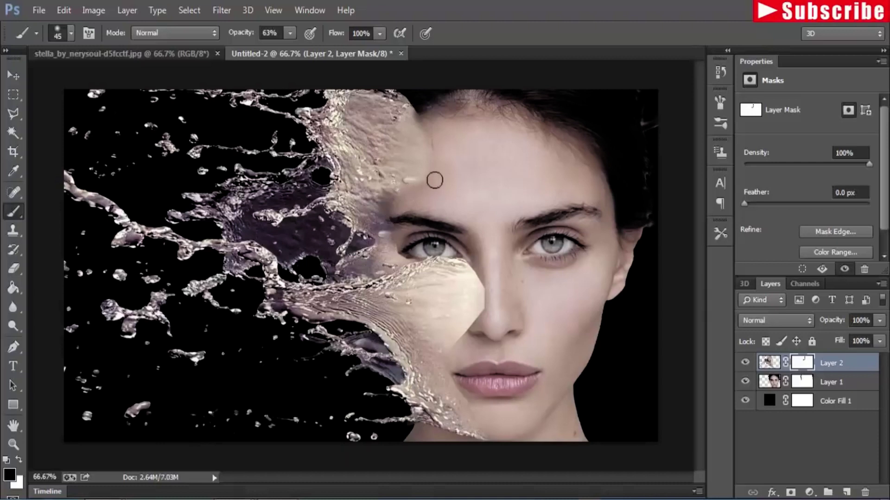
{"action": "left_click_drag", "start_coordinate": [433, 150], "coordinate": [436, 167]}
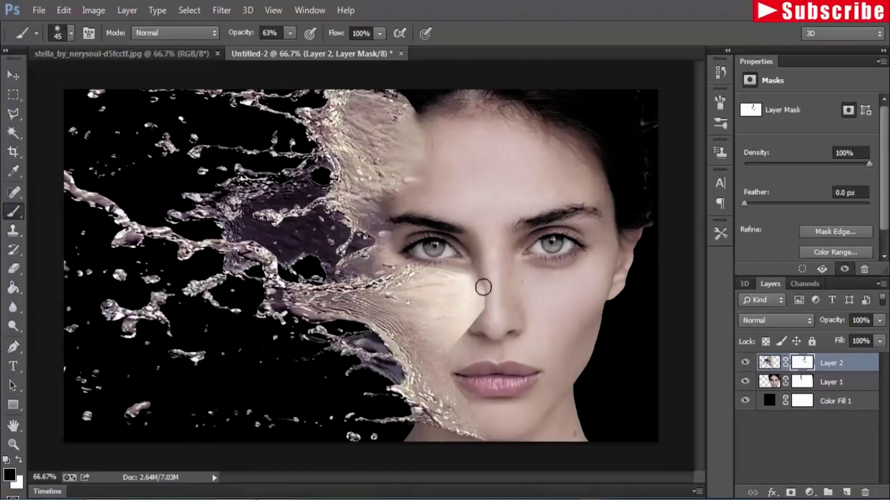
{"action": "left_click_drag", "start_coordinate": [480, 288], "coordinate": [473, 272]}
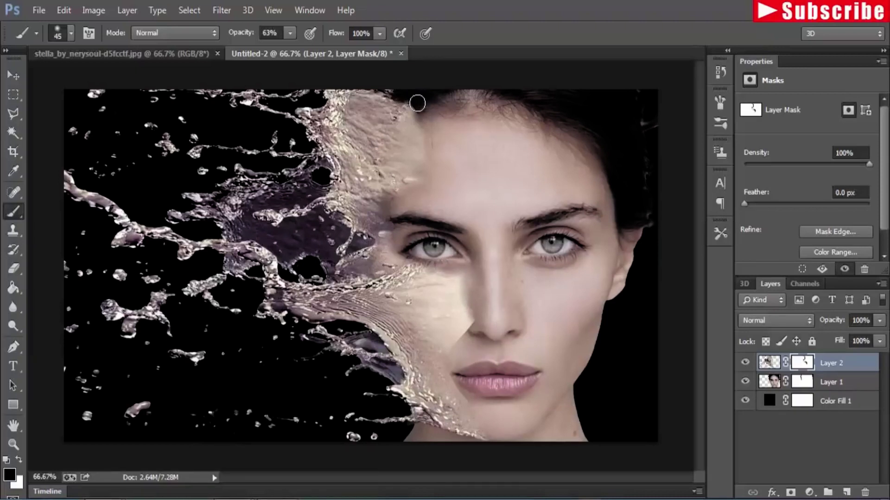
{"action": "mouse_move", "coordinate": [389, 94]}
{"action": "left_mouse_down"}
{"action": "mouse_move", "coordinate": [416, 104]}
{"action": "mouse_move", "coordinate": [392, 91]}
{"action": "left_mouse_up"}
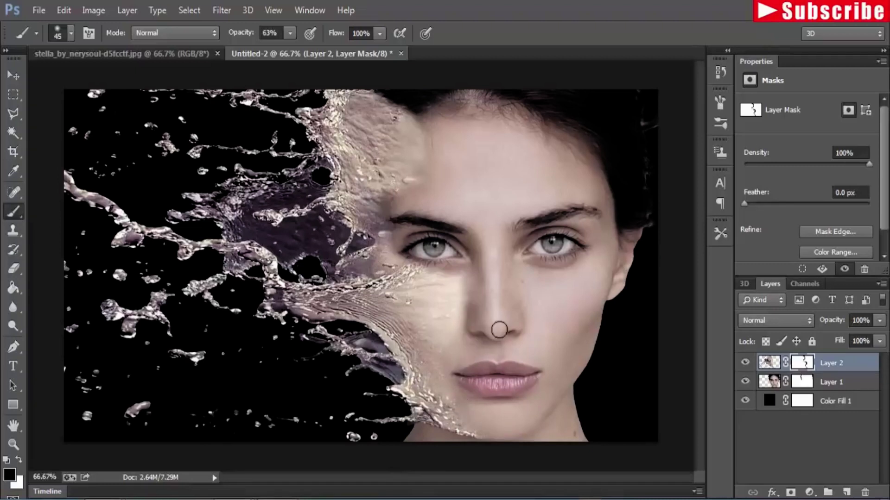
- Lower the brush opacity to 26% and lightly fade the splash into the hairline
{"action": "left_click", "coordinate": [289, 33]}
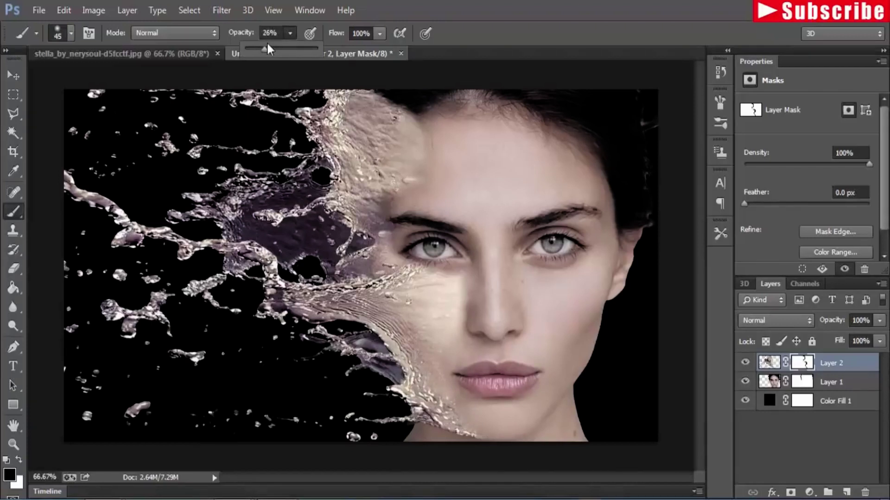
{"action": "left_click", "coordinate": [418, 123]}
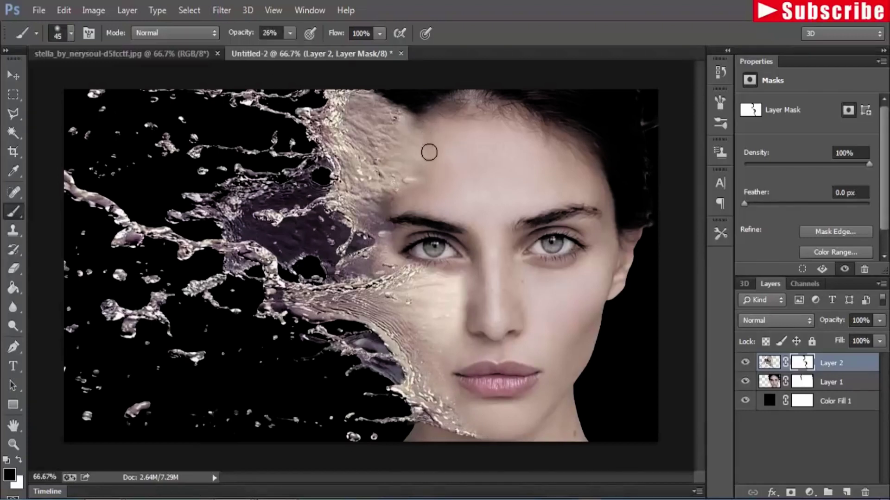
{"action": "mouse_move", "coordinate": [404, 113]}
{"action": "left_mouse_down"}
{"action": "mouse_move", "coordinate": [374, 98]}
{"action": "mouse_move", "coordinate": [382, 99]}
{"action": "left_mouse_up"}
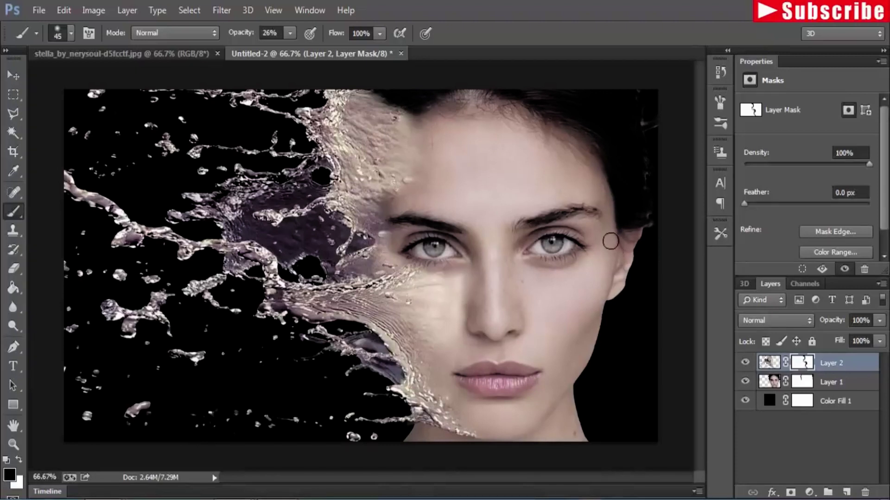
{"action": "left_click", "coordinate": [13, 75]}
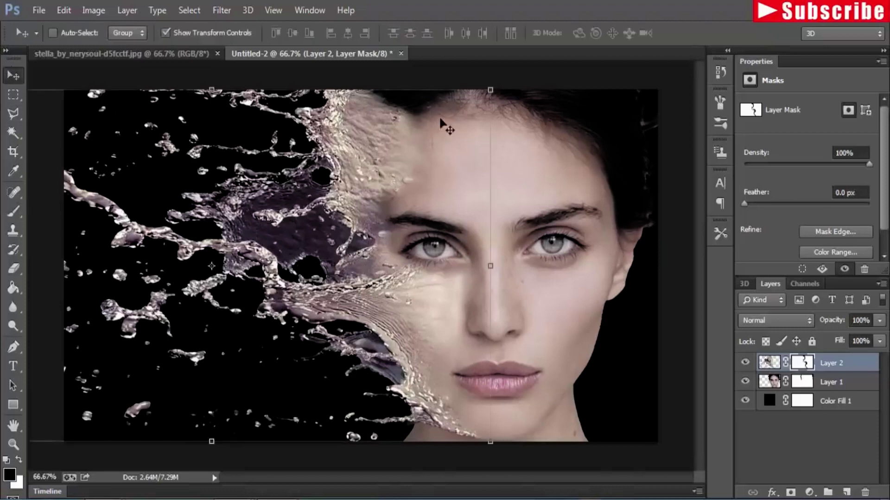
- Hide transform controls, then add a new empty layer and a Solid Color fill layer
{"action": "left_click", "coordinate": [166, 33]}
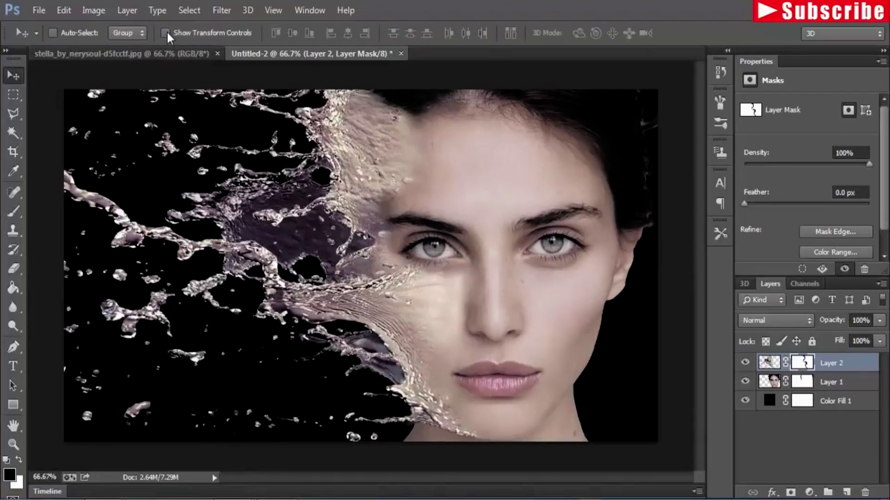
{"action": "left_click", "coordinate": [846, 493]}
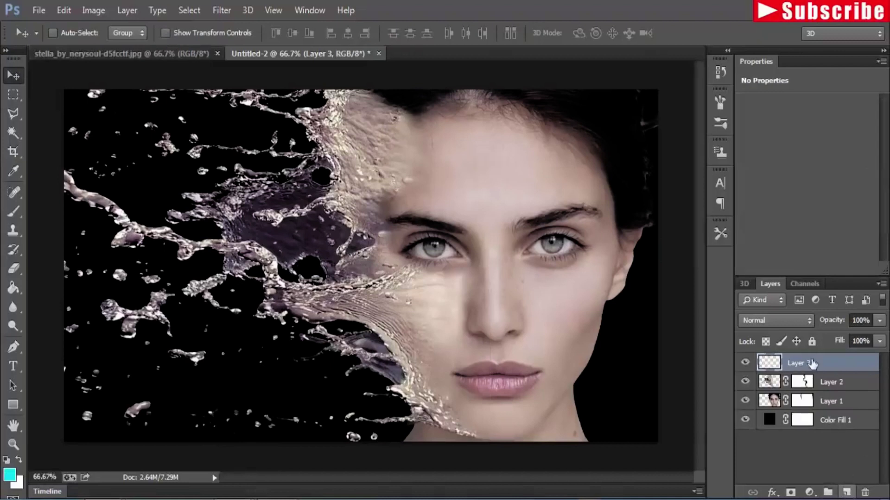
{"action": "left_click", "coordinate": [809, 492]}
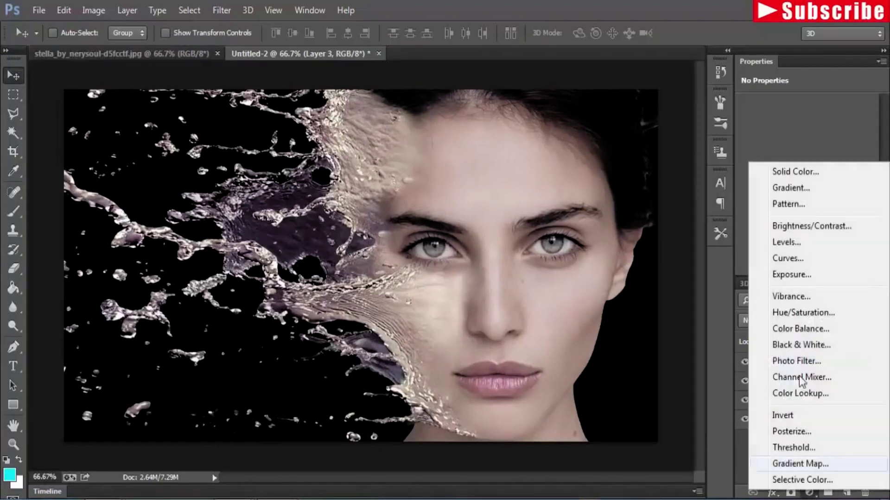
{"action": "left_click", "coordinate": [808, 173]}
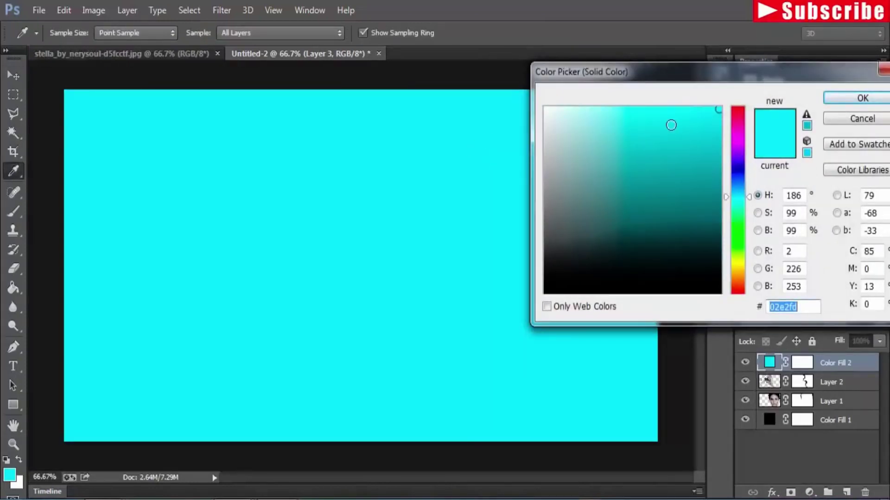
- Set the solid fill colour to the pale skin-tone beige #d9c2ae
{"action": "left_click", "coordinate": [736, 268]}
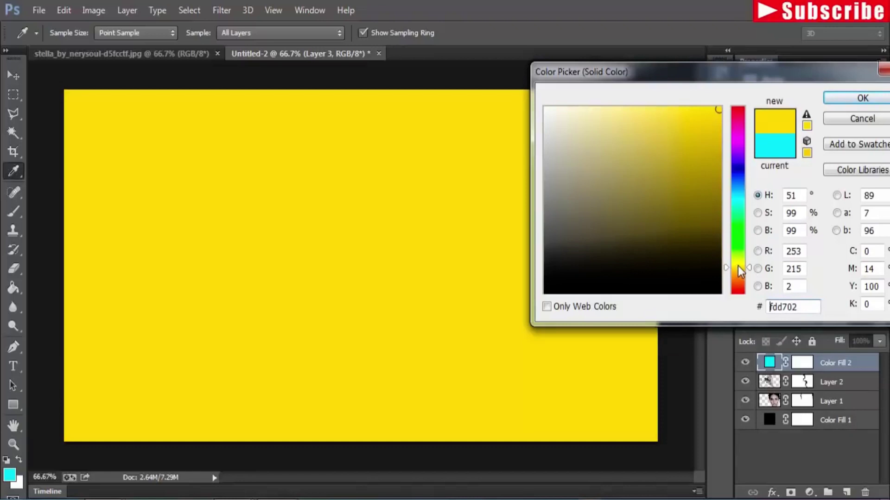
{"action": "left_click", "coordinate": [593, 179]}
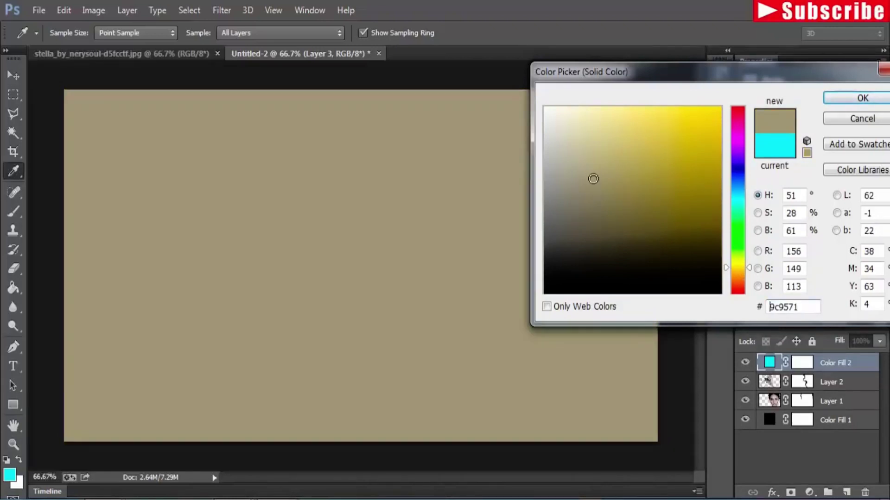
{"action": "left_click", "coordinate": [587, 126]}
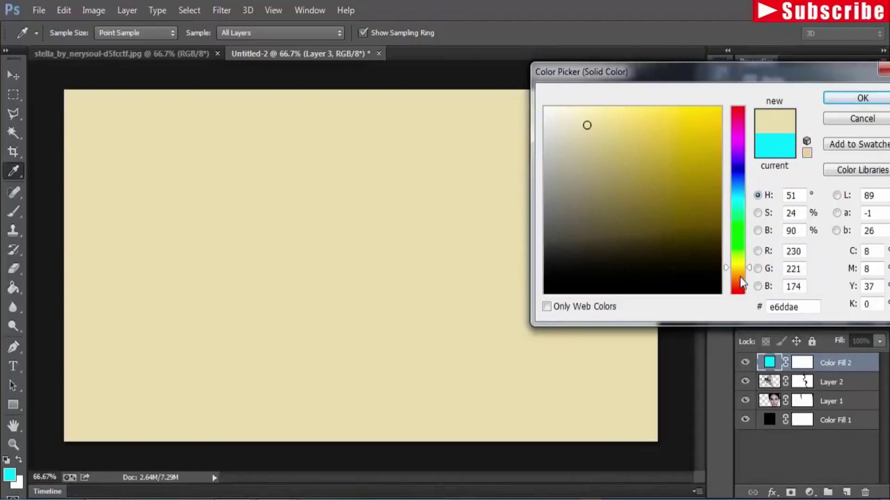
{"action": "type", "text": "e6ceae"}
{"action": "type", "text": "e6d8ae"}
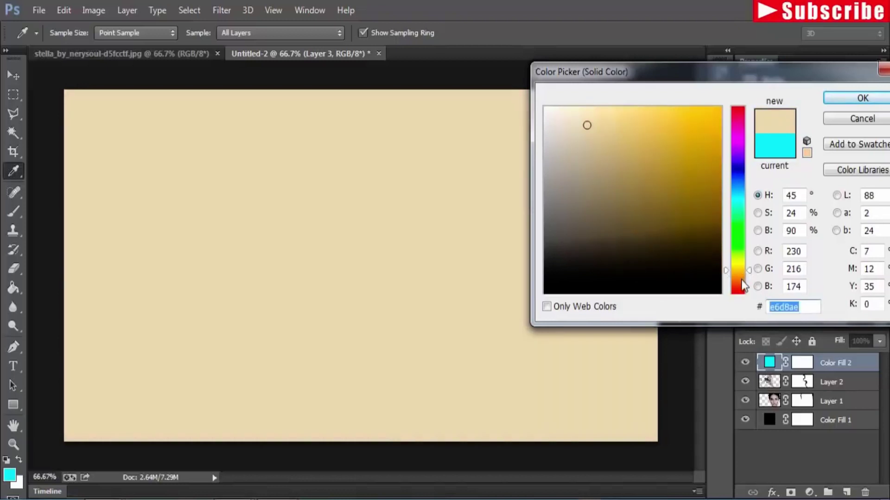
{"action": "left_click", "coordinate": [741, 280]}
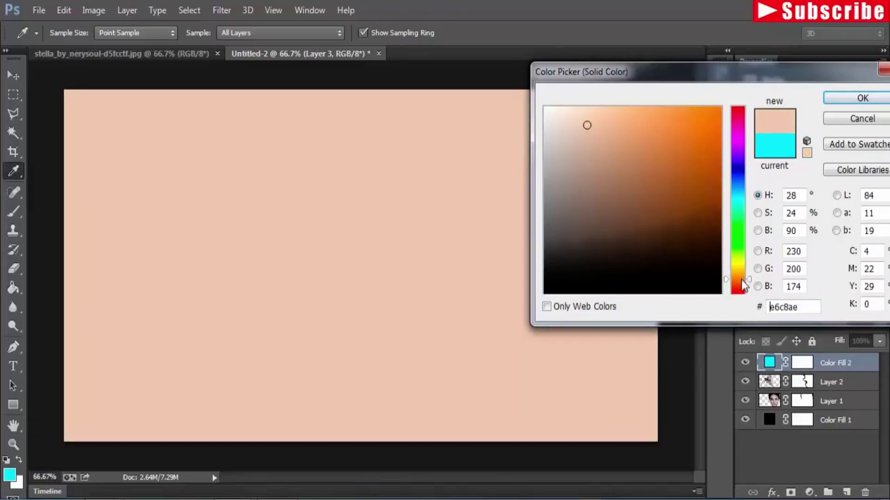
{"action": "left_click", "coordinate": [574, 113]}
{"action": "left_click", "coordinate": [583, 153]}
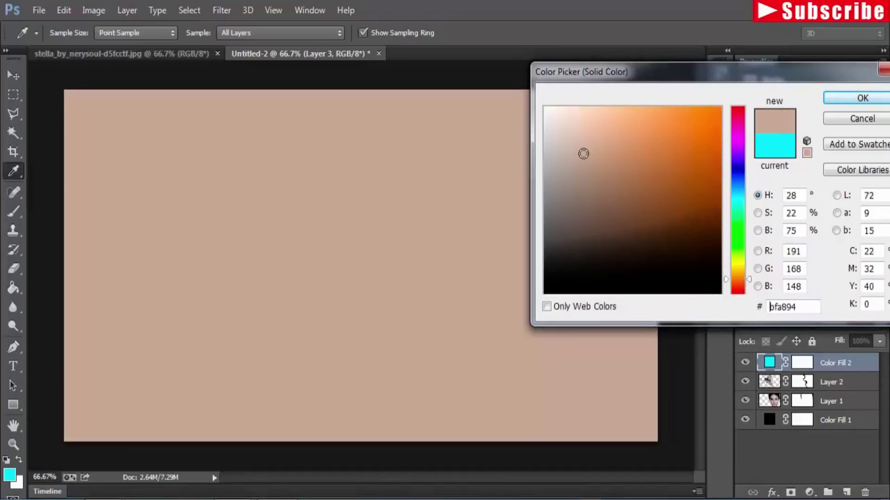
{"action": "left_click", "coordinate": [586, 135]}
{"action": "left_click", "coordinate": [578, 135]}
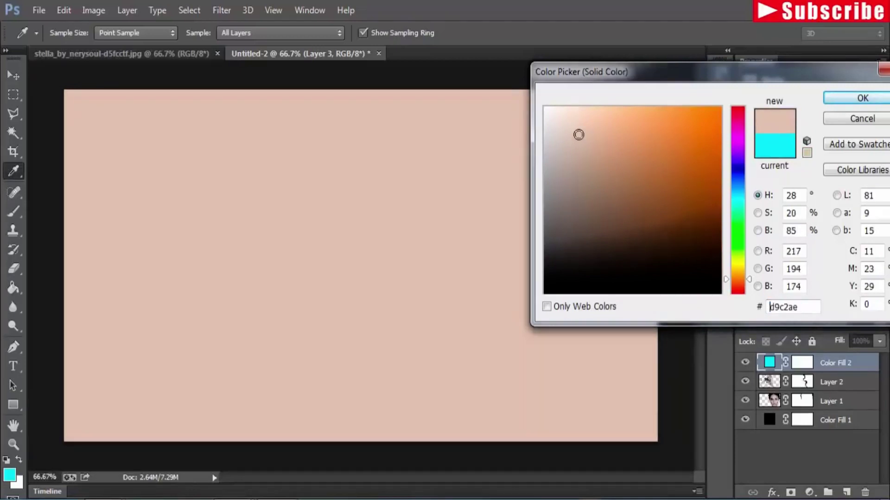
{"action": "left_click", "coordinate": [835, 99]}
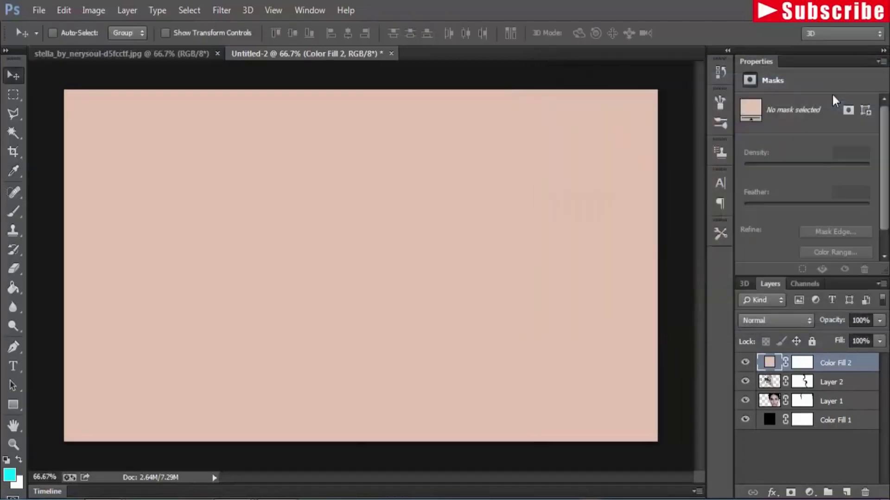
- Set Color Fill 2 to Soft Light blend mode at 71% opacity
{"action": "left_click", "coordinate": [809, 323]}
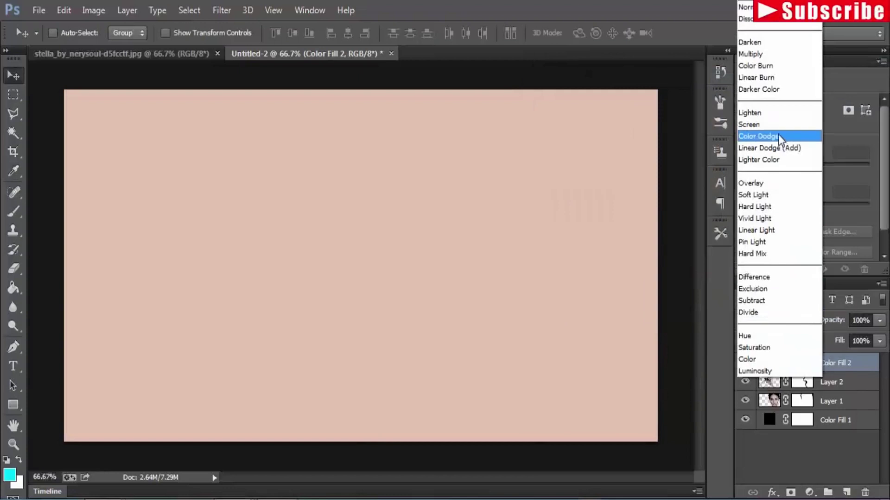
{"action": "left_click", "coordinate": [774, 195]}
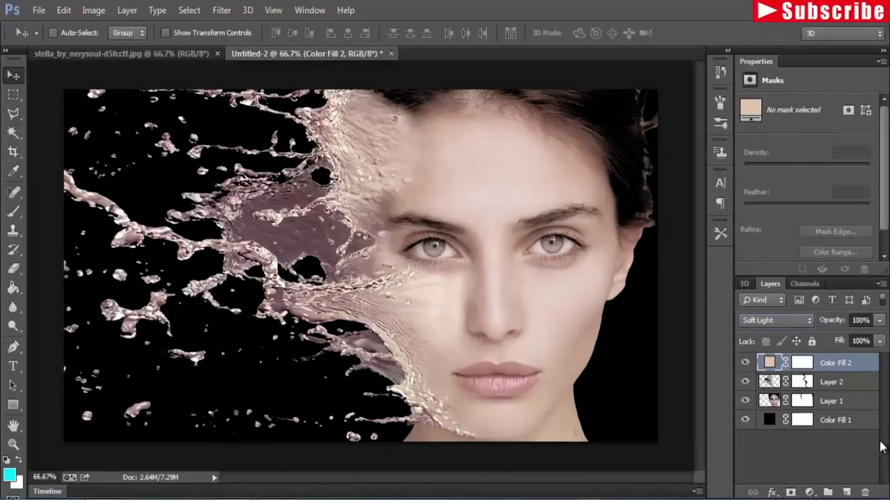
{"action": "left_click", "coordinate": [879, 321]}
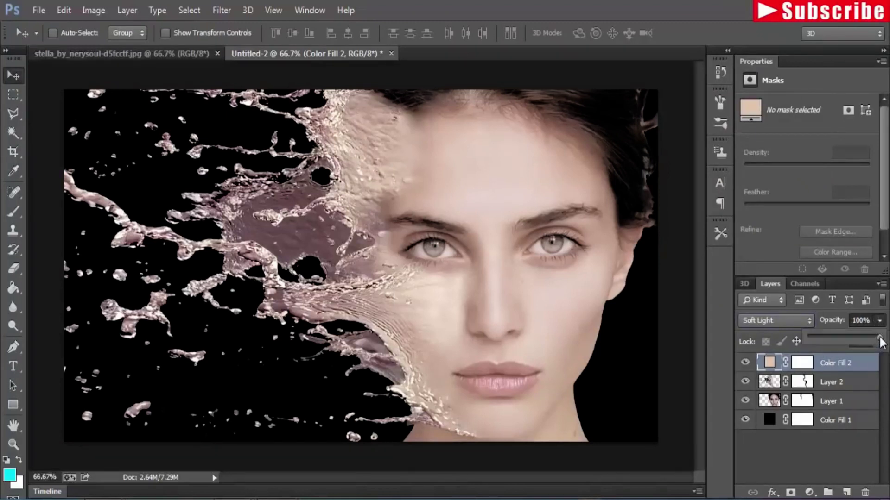
{"action": "left_click_drag", "start_coordinate": [862, 334], "coordinate": [861, 333]}
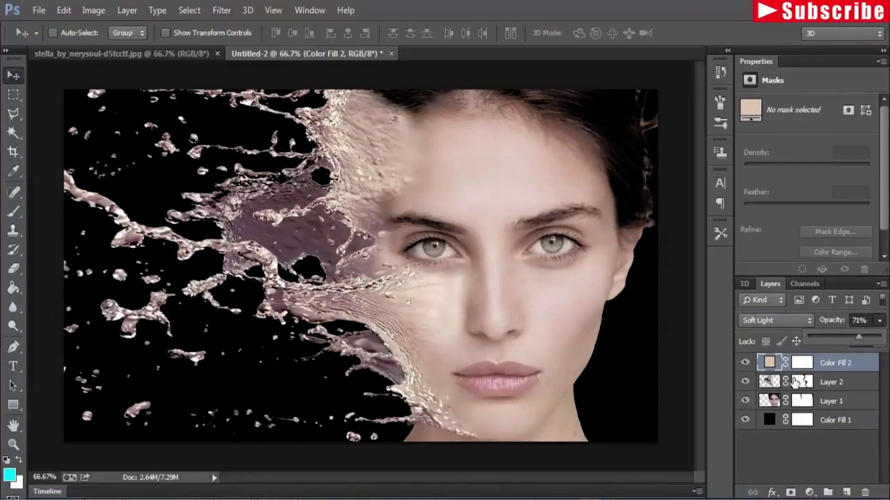
{"action": "left_click", "coordinate": [13, 78]}
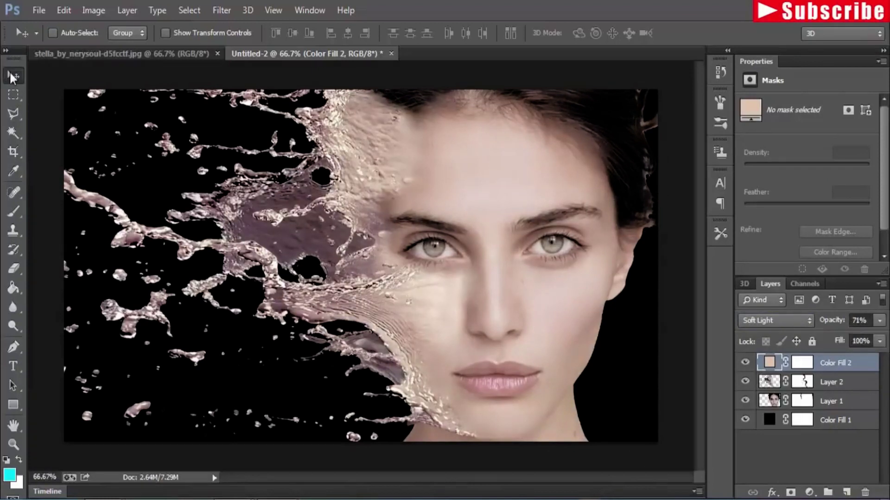